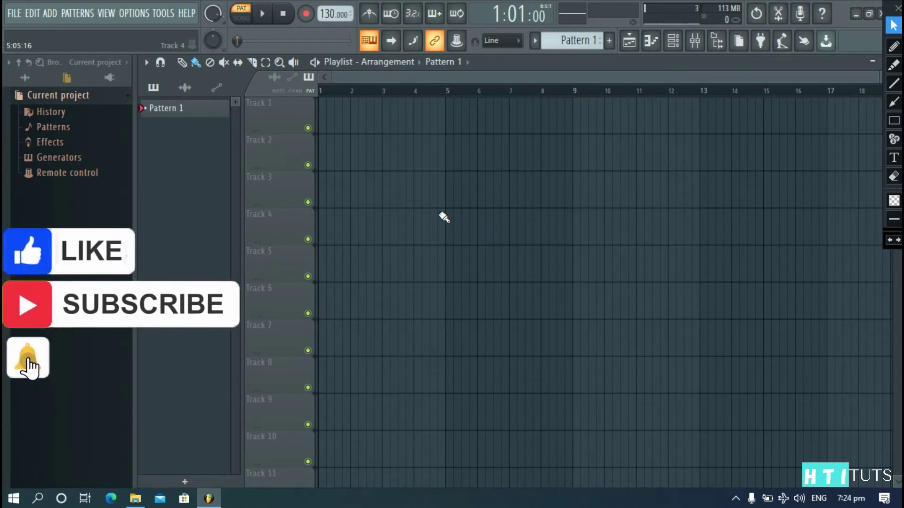
Drop Sangria - Saidbysed.mp3 from File Explorer onto Playlist Track 1 and turn the master volume down
click(135, 498)
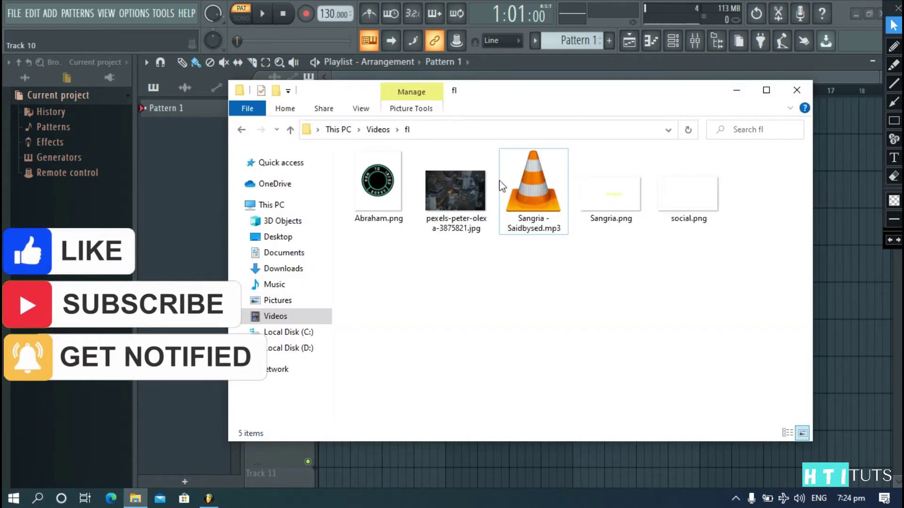
drag(508, 99, 483, 300)
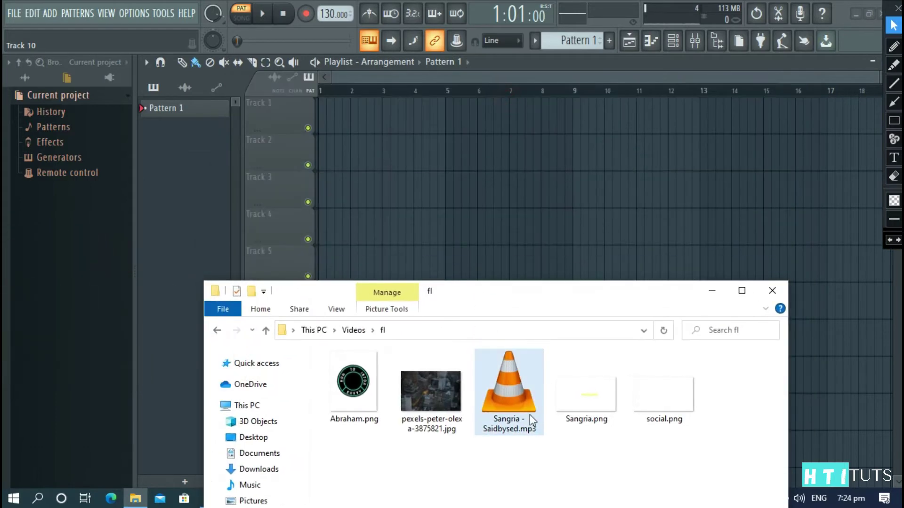
drag(531, 419, 323, 112)
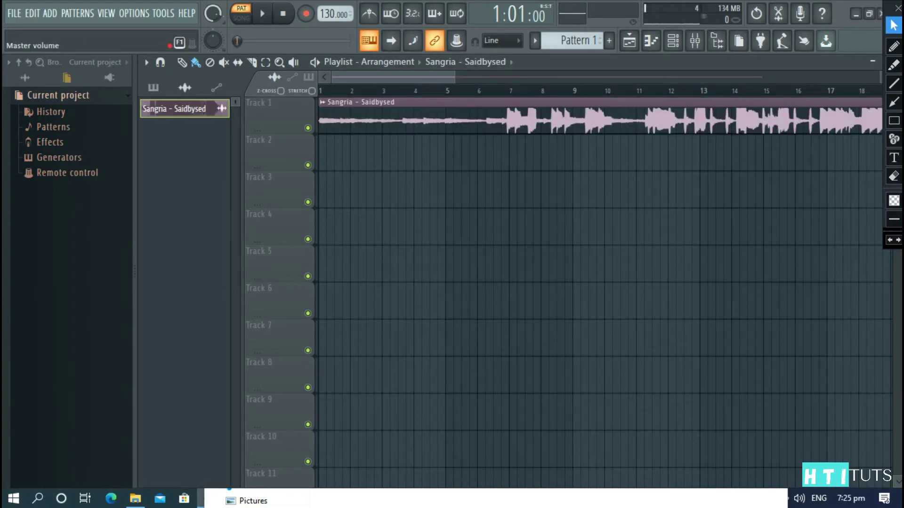
drag(212, 14, 212, 26)
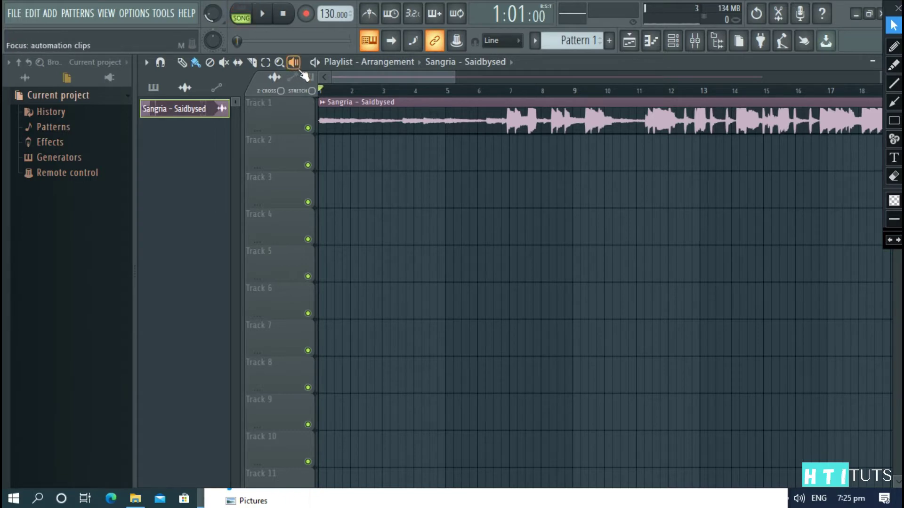
Load ZGameEditor Visualizer into the Master's first mixer slot, maximize it, and move the Preview right
click(698, 44)
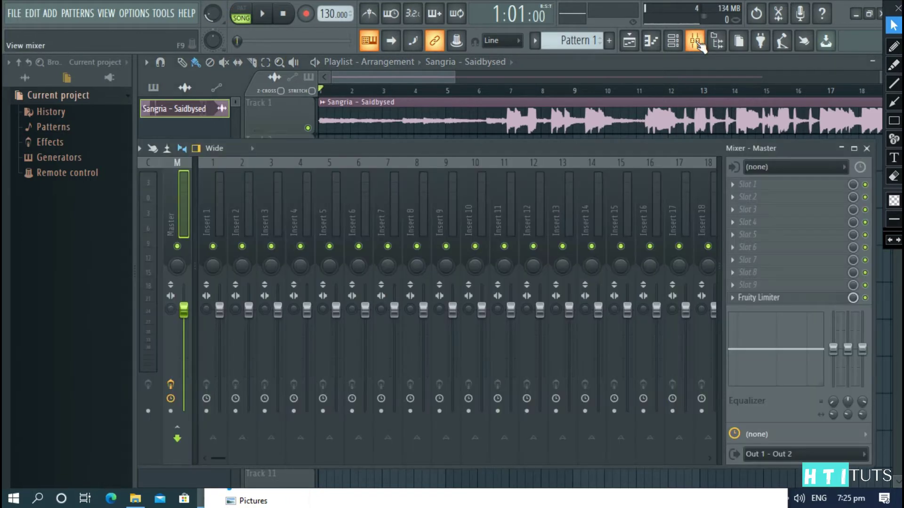
click(734, 185)
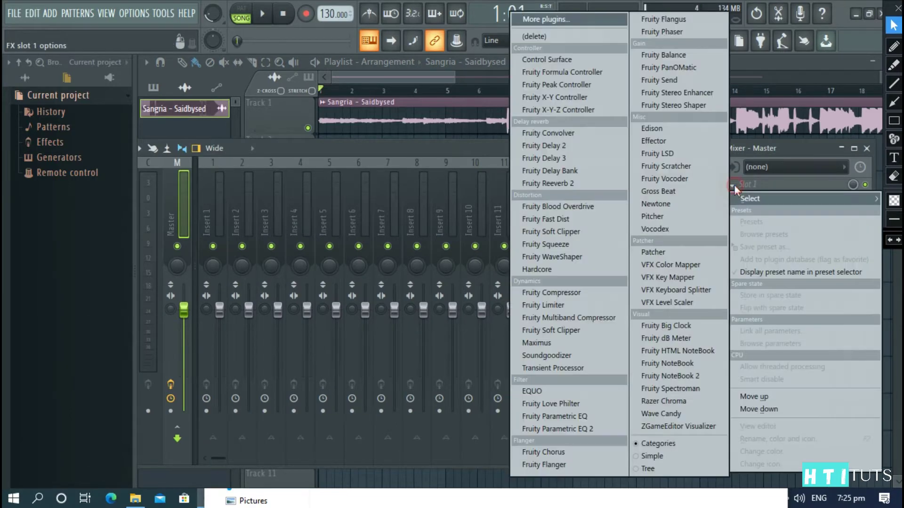
click(690, 428)
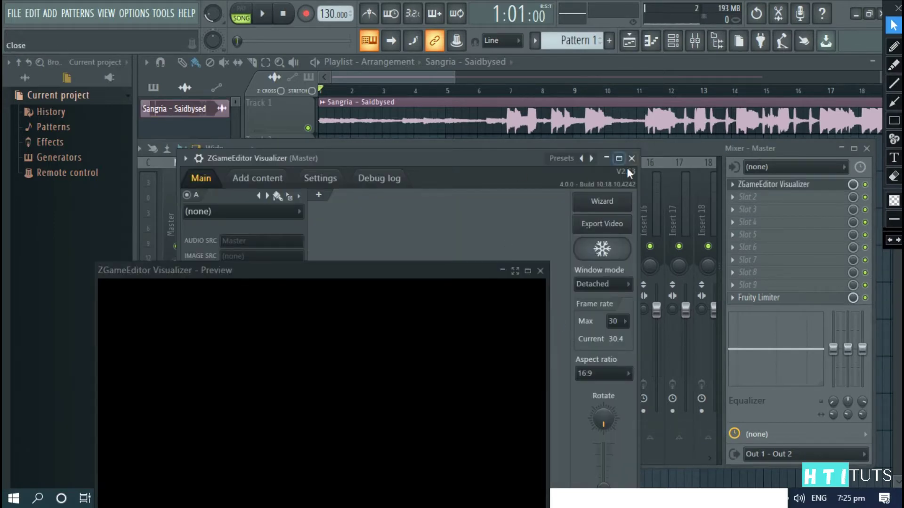
click(618, 159)
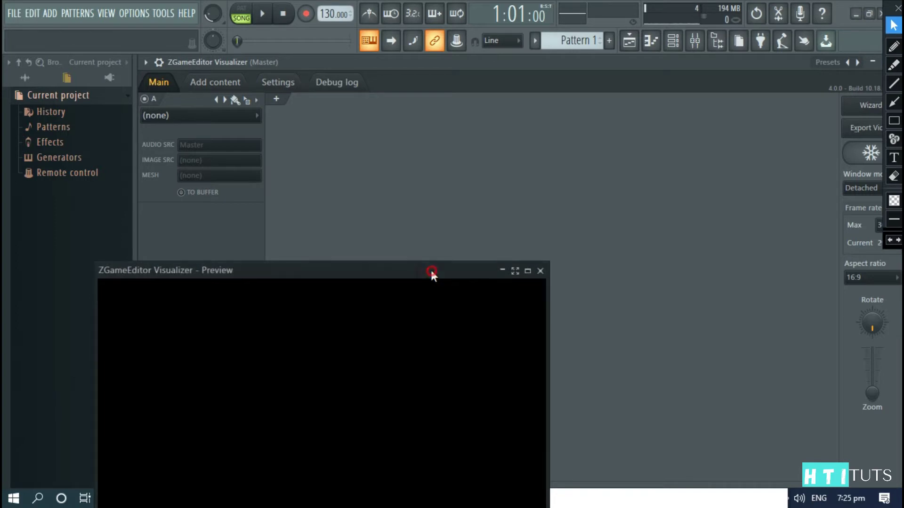
drag(431, 270, 783, 117)
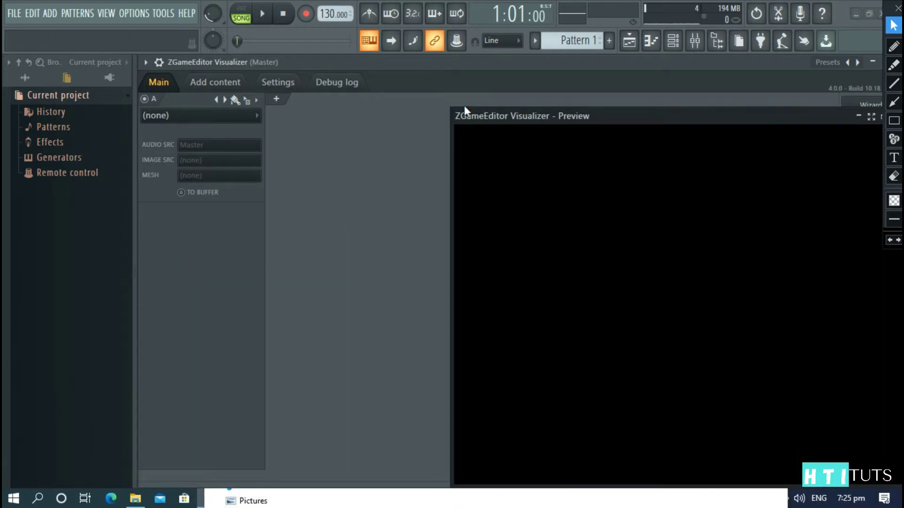
Add all four fl-folder images, including Sangria.png and social.png, to the visualizer's Images list
click(238, 87)
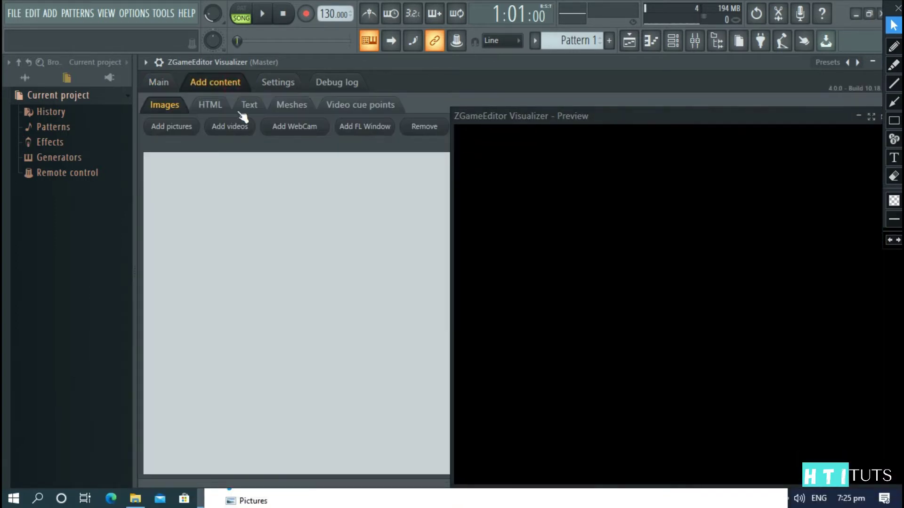
click(172, 130)
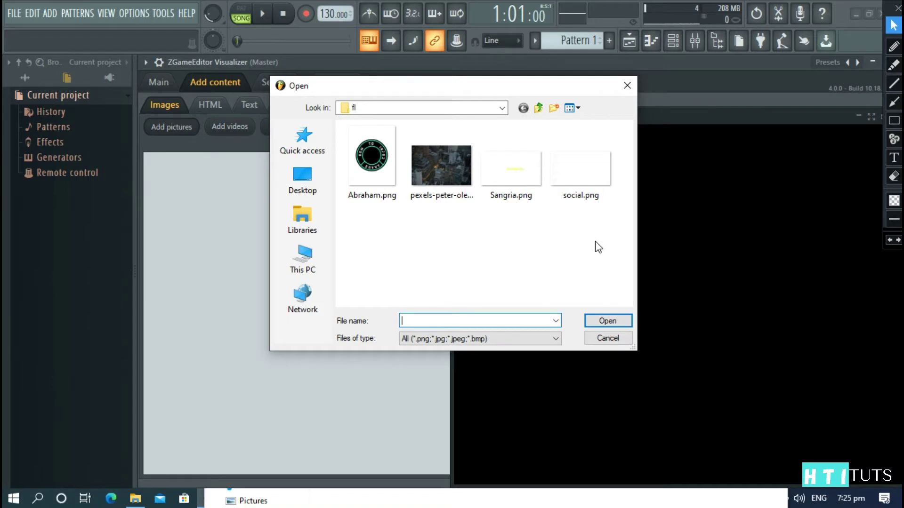
drag(597, 241, 309, 121)
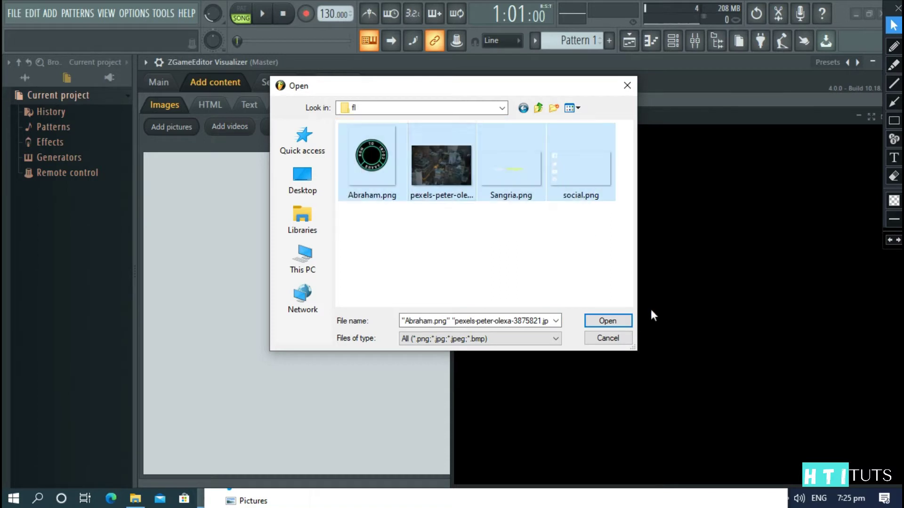
click(607, 320)
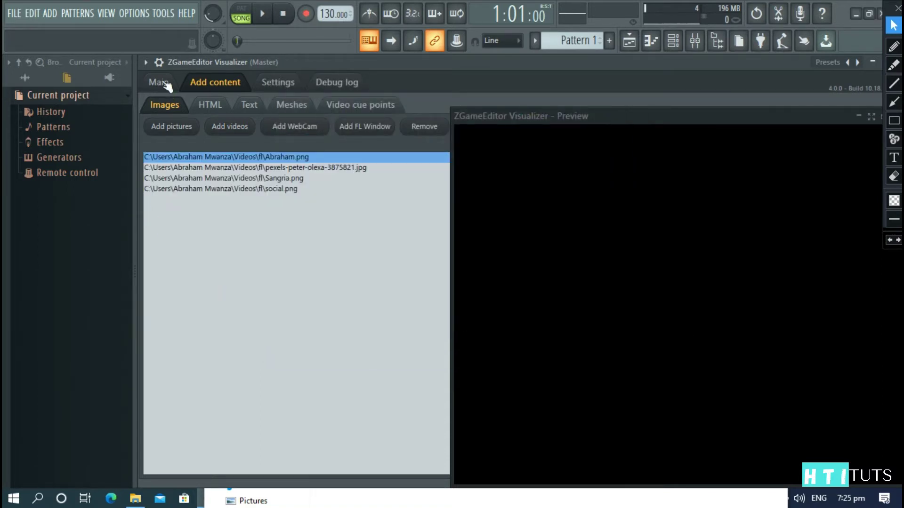
Make layer A an Image effect using pexels-peter-olexa-3875821.jpg as IMAGE SRC
click(166, 84)
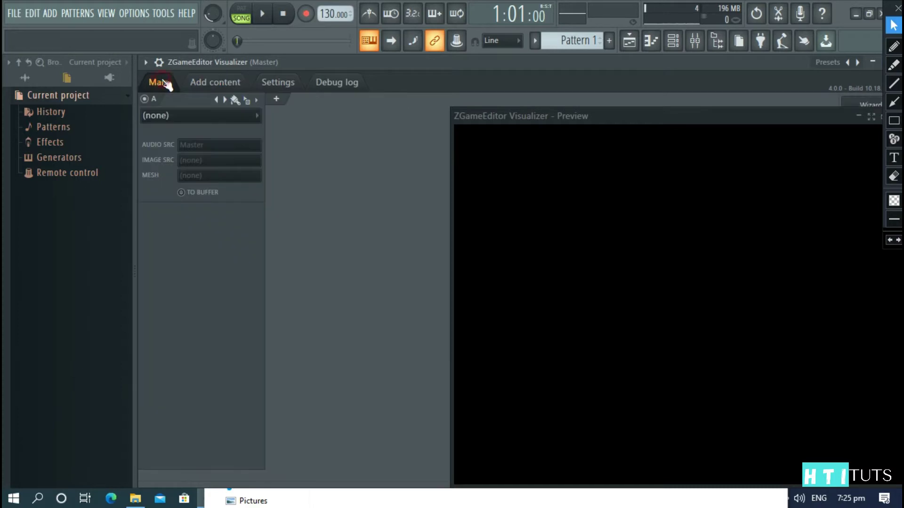
click(195, 118)
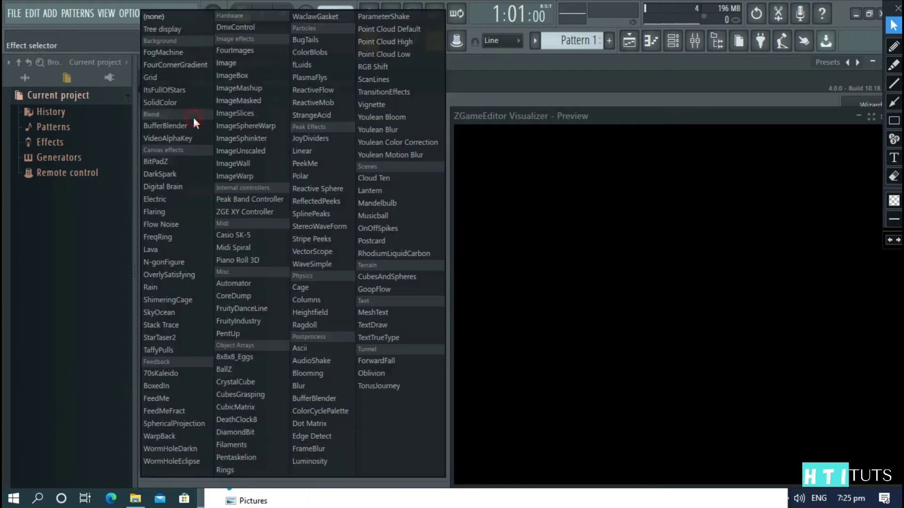
click(253, 63)
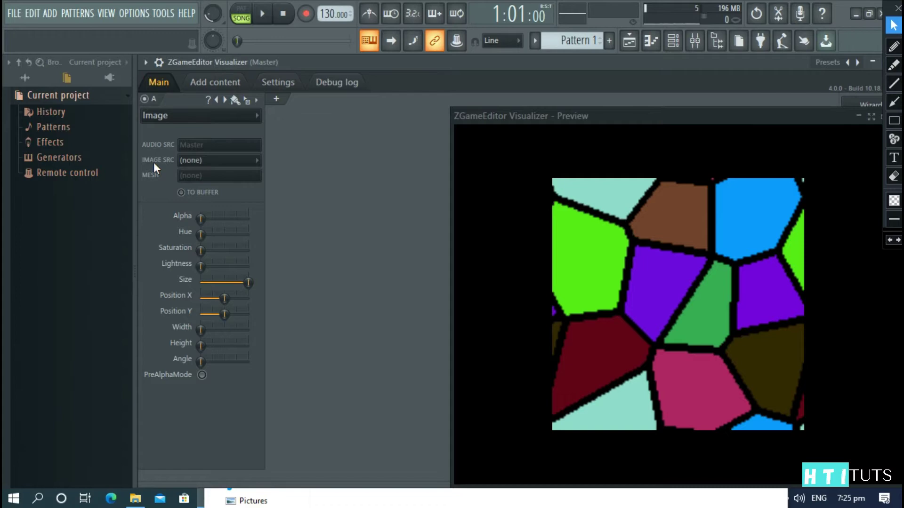
click(193, 161)
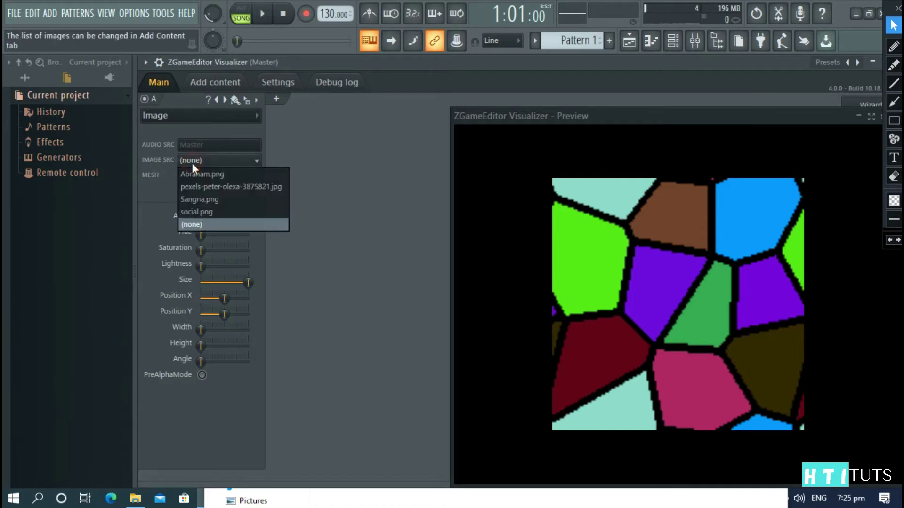
click(247, 187)
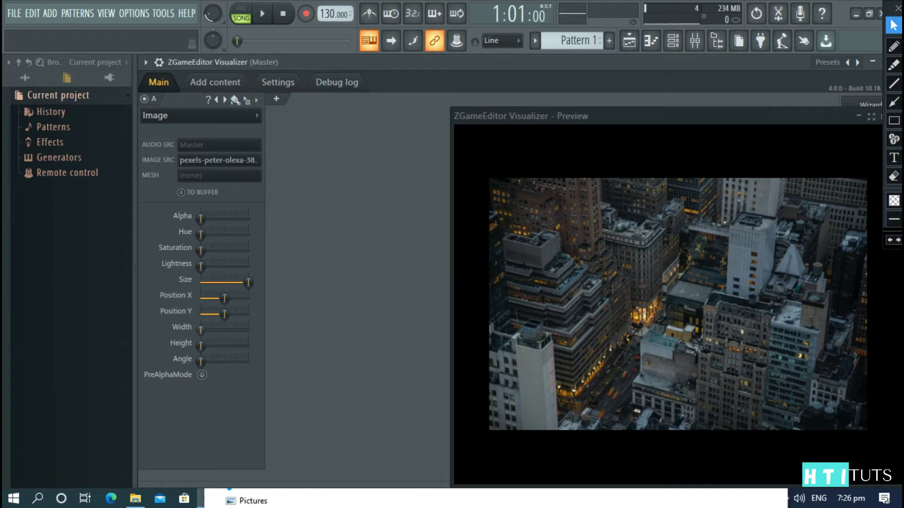
Widen the city image, adjust its height, and raise Lightness to about 55%
drag(200, 329, 203, 330)
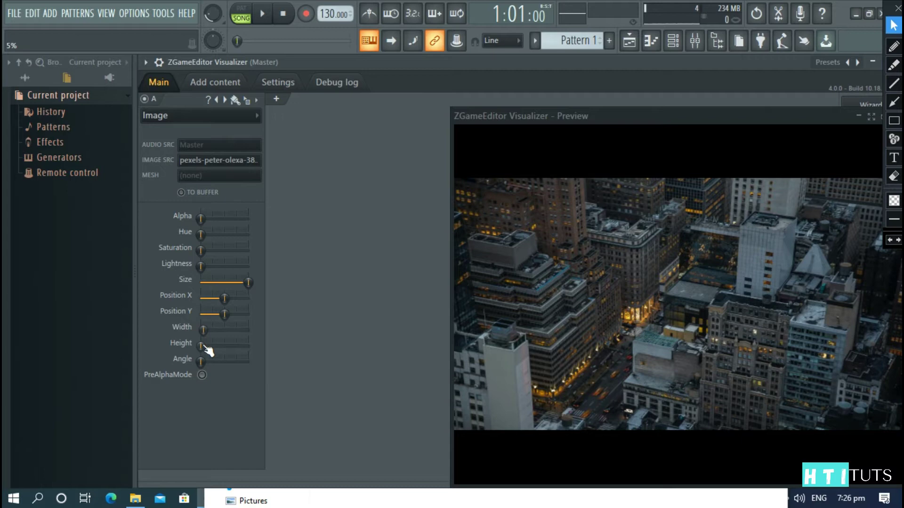
drag(202, 348, 203, 344)
drag(203, 267, 227, 267)
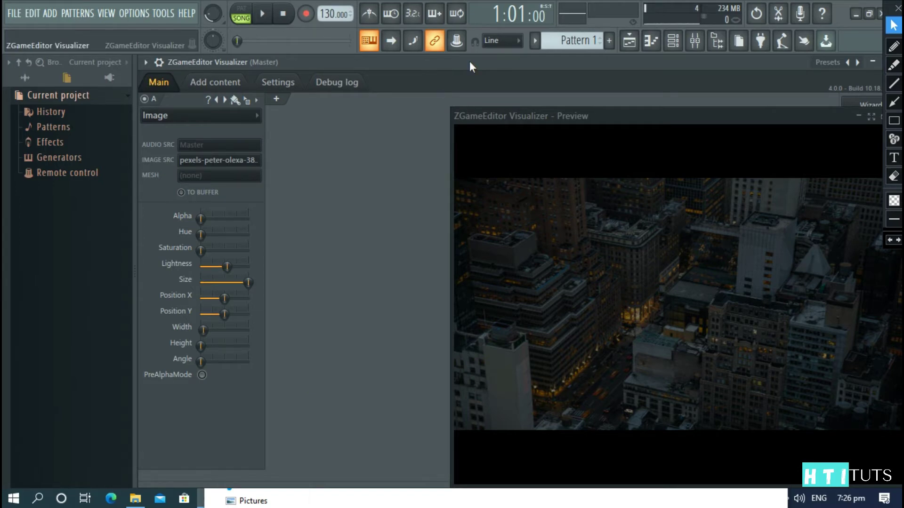
Add layer B as an Image effect with Abraham.png, the round logo, as IMAGE SRC
click(276, 100)
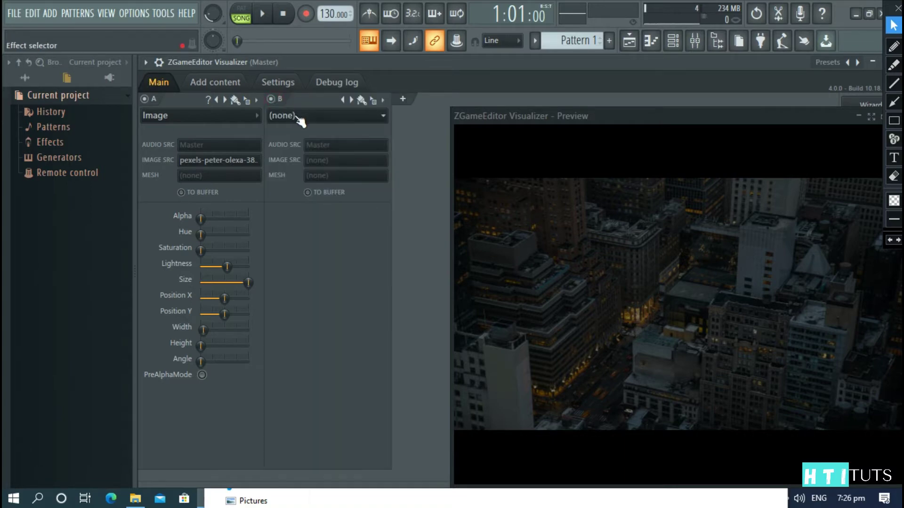
click(297, 119)
click(371, 65)
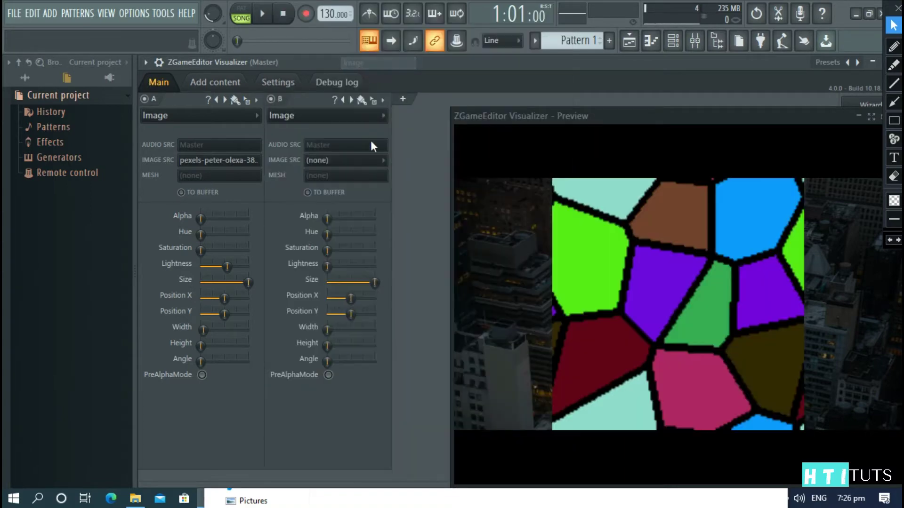
click(332, 160)
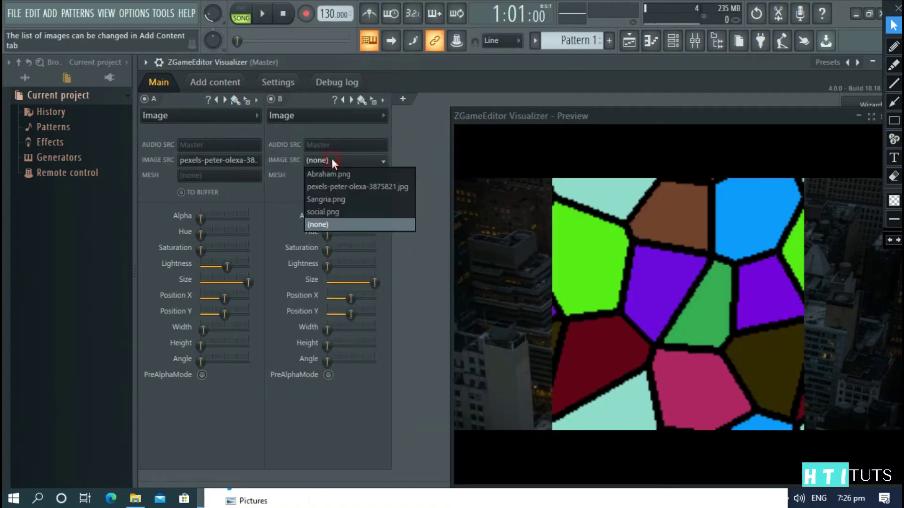
click(338, 187)
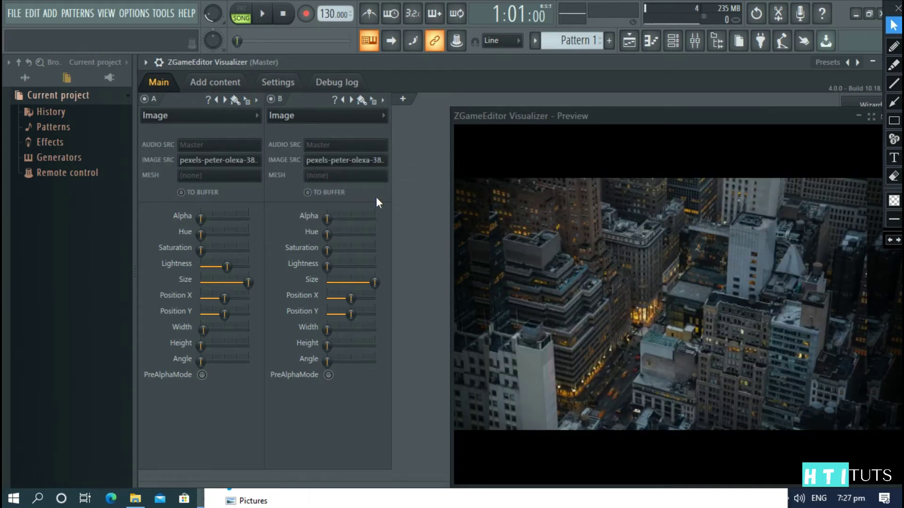
click(346, 162)
click(336, 174)
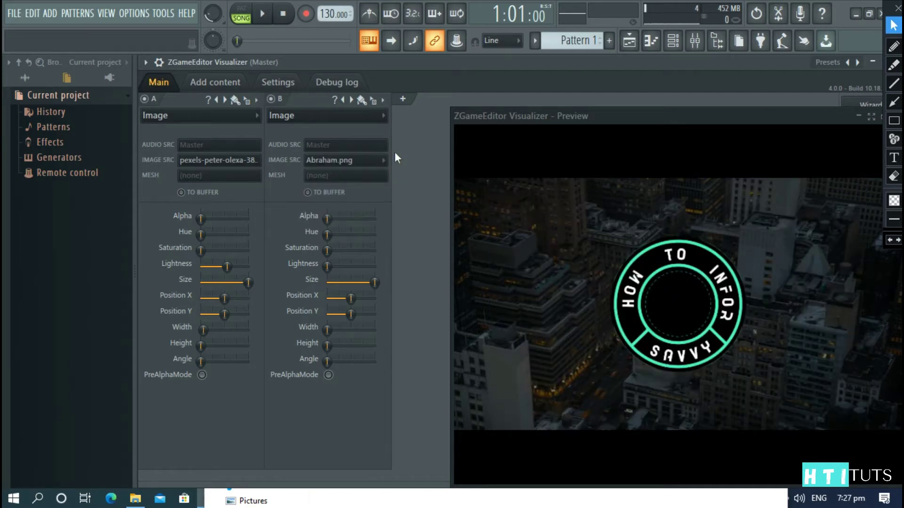
Add layer C as an Image effect using social.png
click(404, 100)
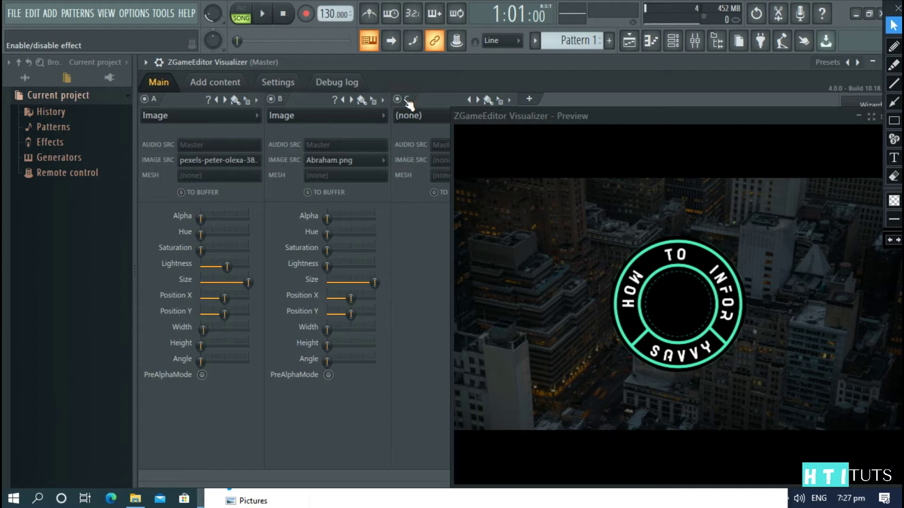
click(433, 115)
click(490, 66)
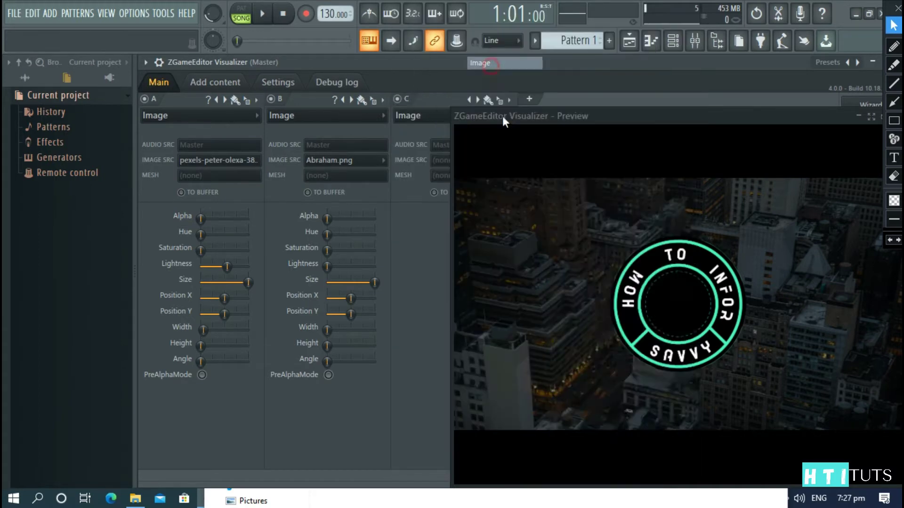
click(436, 160)
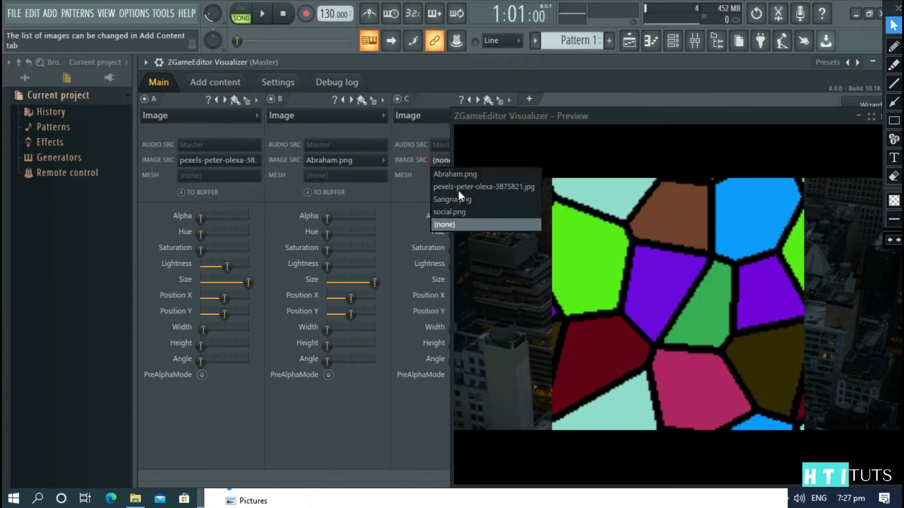
click(467, 212)
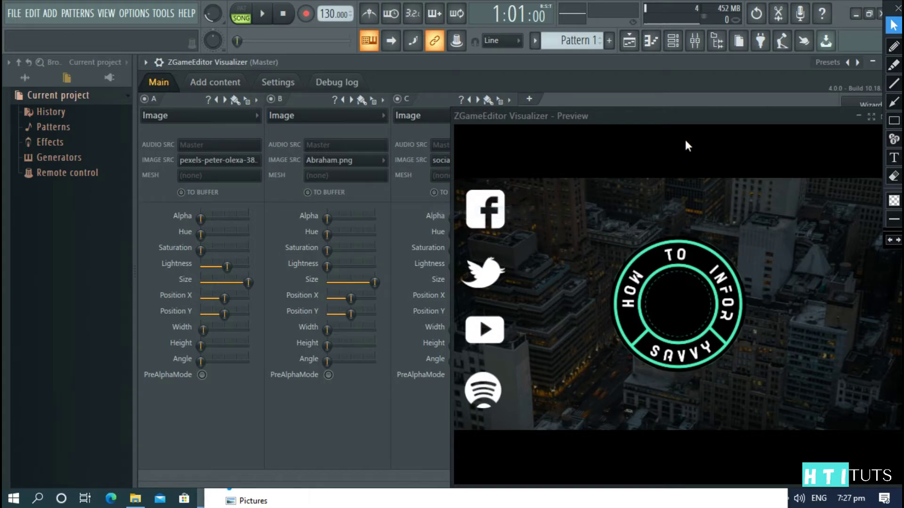
Shrink the social icons slightly and shift layer C's Position X toward the left edge
double_click(682, 117)
drag(641, 74, 224, 86)
drag(513, 284, 499, 286)
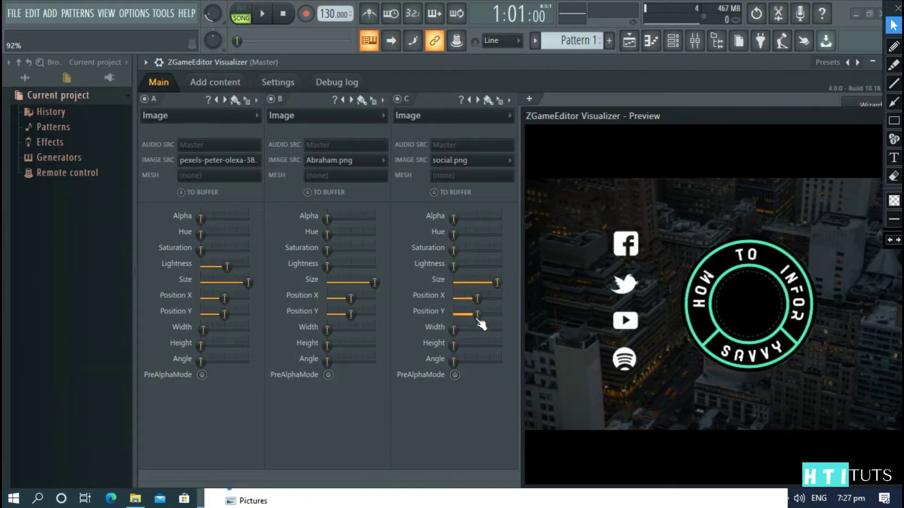
drag(478, 298, 472, 298)
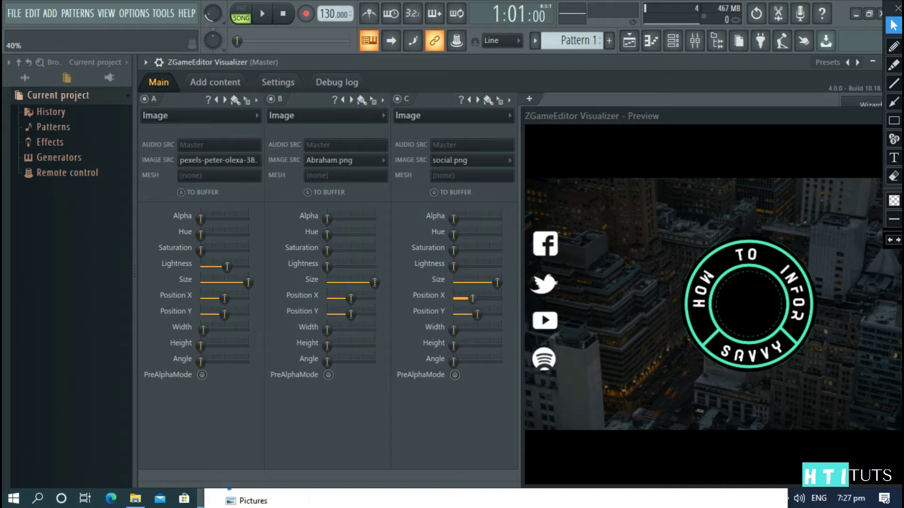
Add layer D as an Image effect using Sangria.png
double_click(605, 144)
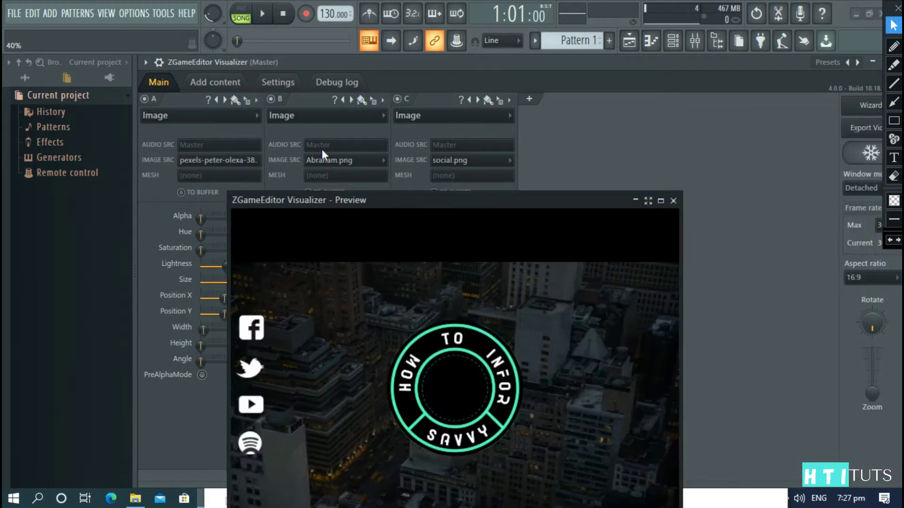
click(526, 101)
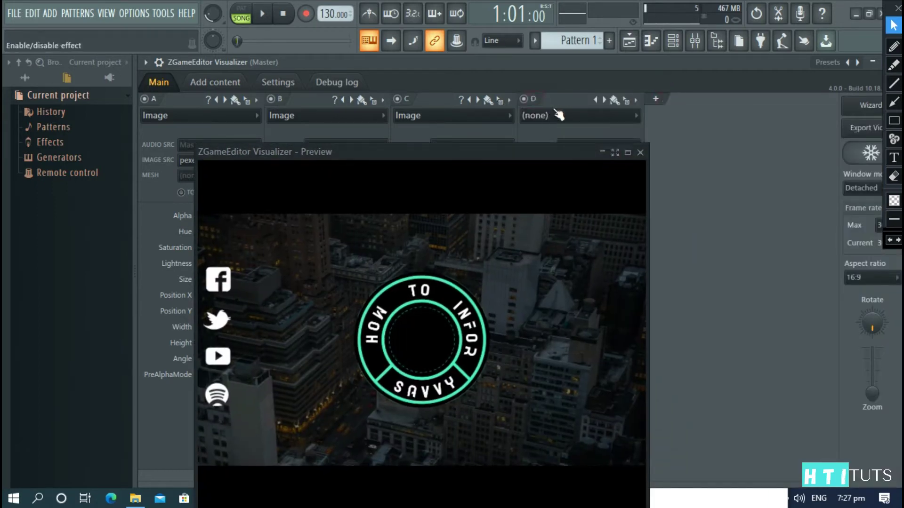
drag(437, 153, 307, 176)
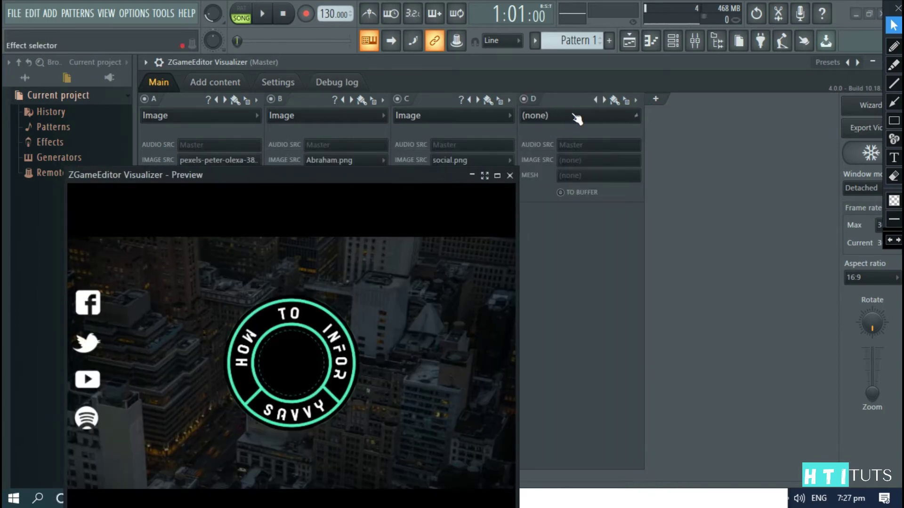
click(574, 116)
click(631, 65)
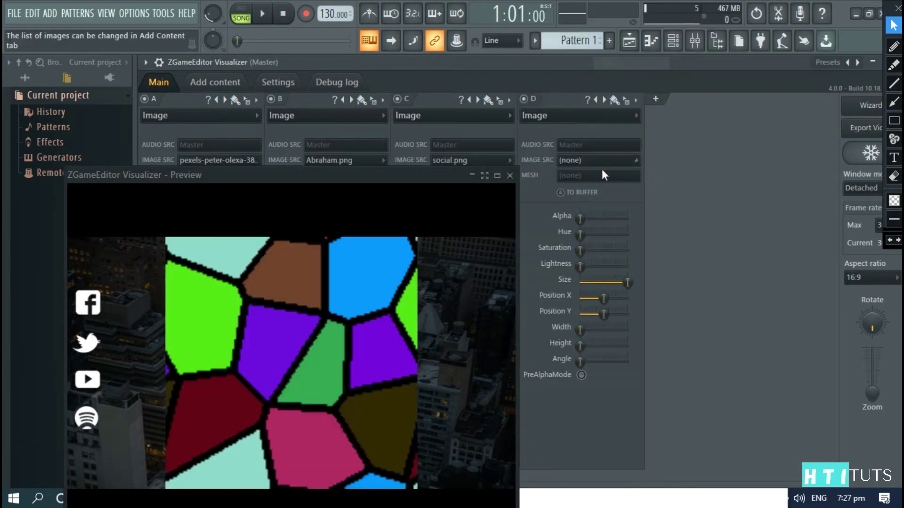
click(603, 164)
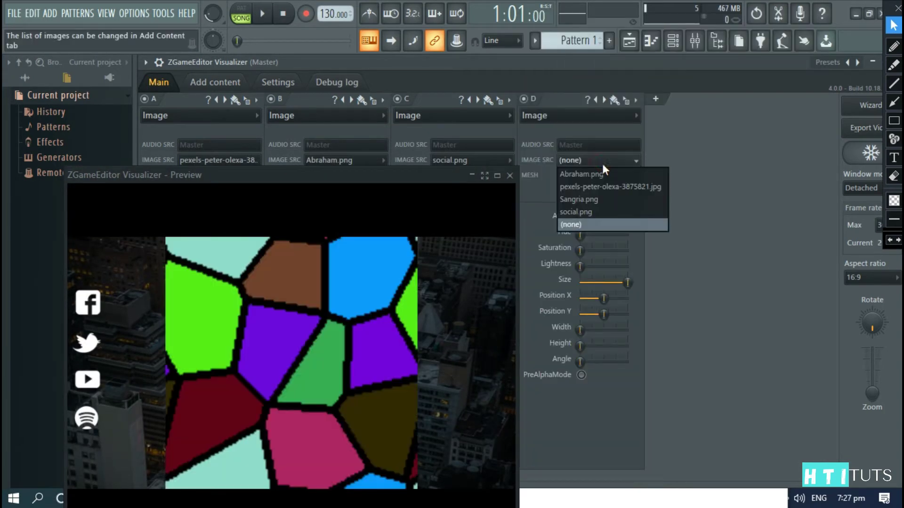
click(599, 197)
Adjust layer D's Position X/Y to place the Sangria title beneath the logo
drag(402, 175, 391, 70)
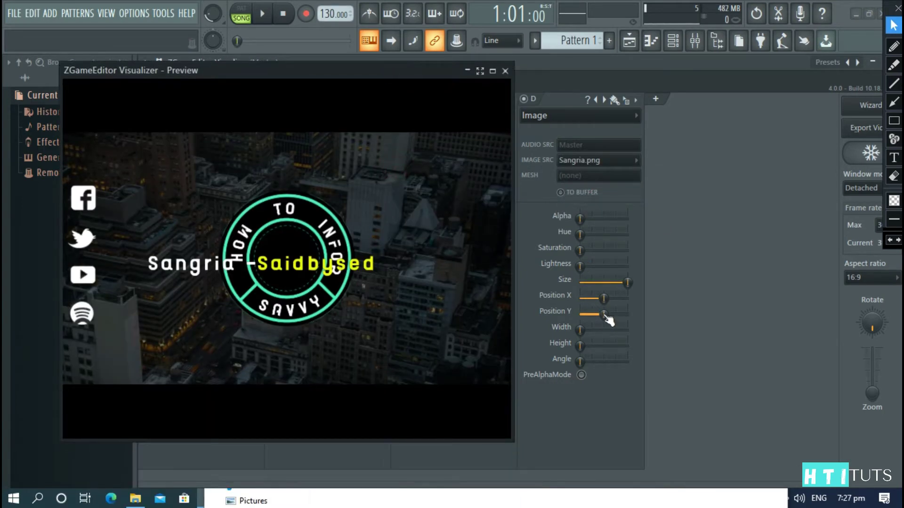
drag(604, 314, 607, 314)
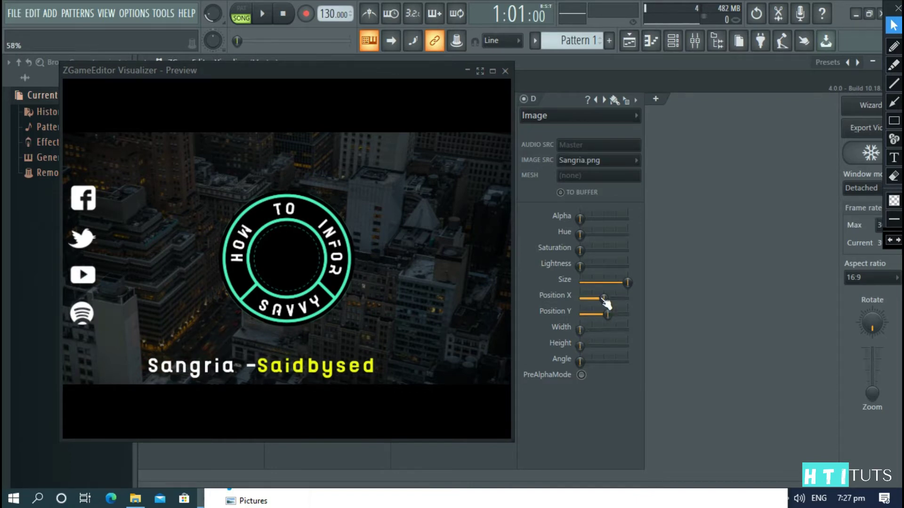
drag(605, 302, 607, 302)
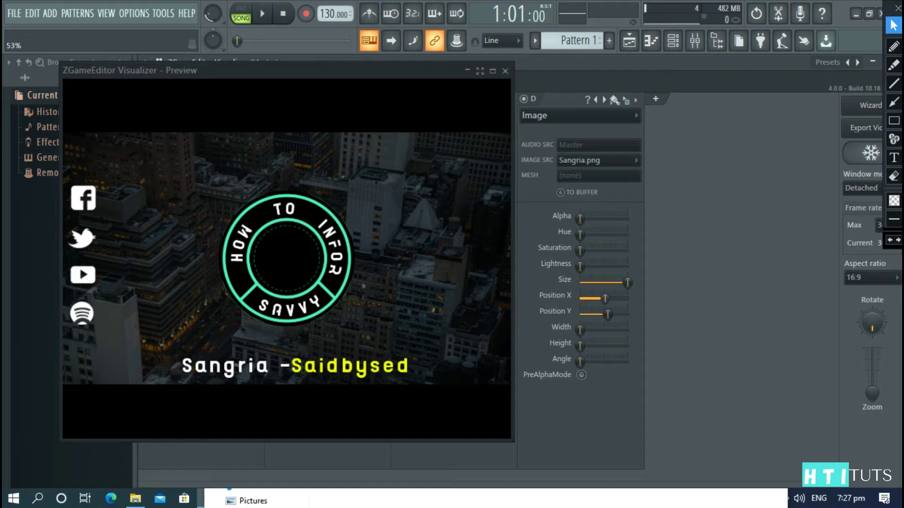
drag(605, 298, 607, 314)
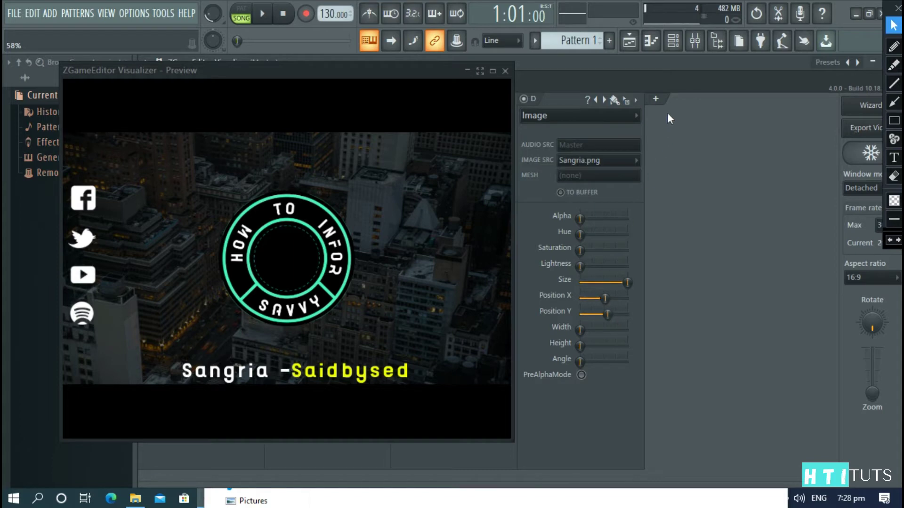
Add layer E as a Polar spectrum, start playback, and raise its Radius and Polarity
click(657, 102)
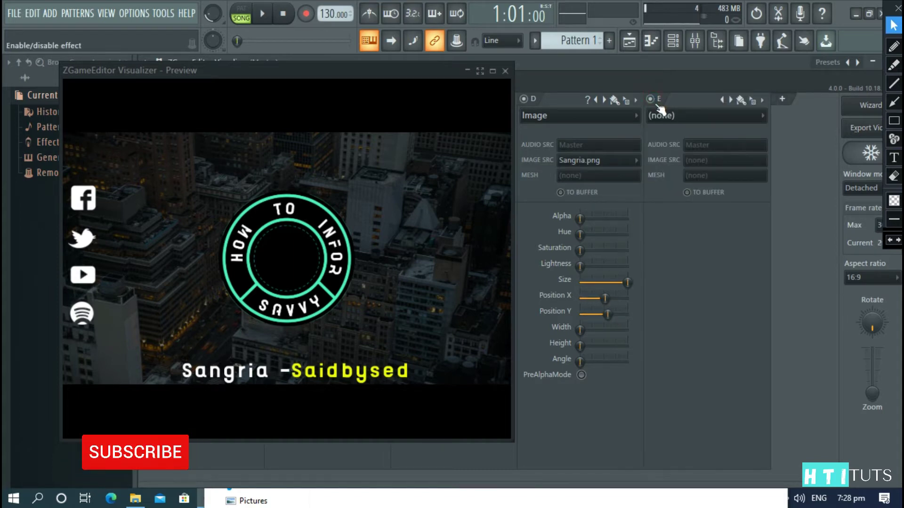
click(709, 115)
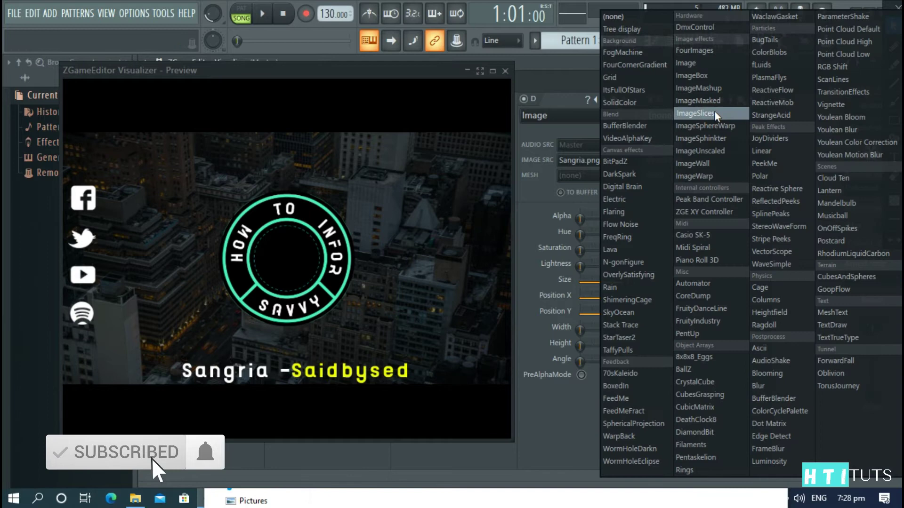
click(766, 179)
click(263, 15)
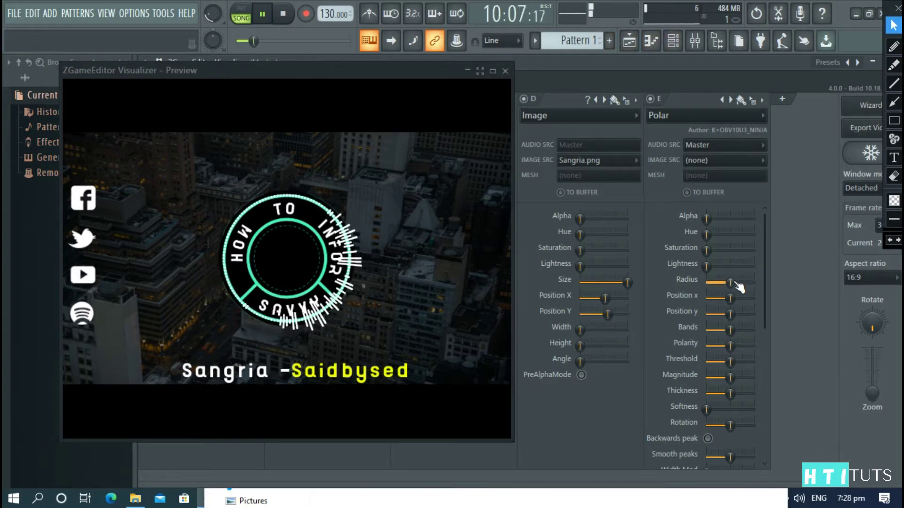
drag(735, 284, 742, 287)
drag(729, 348, 751, 346)
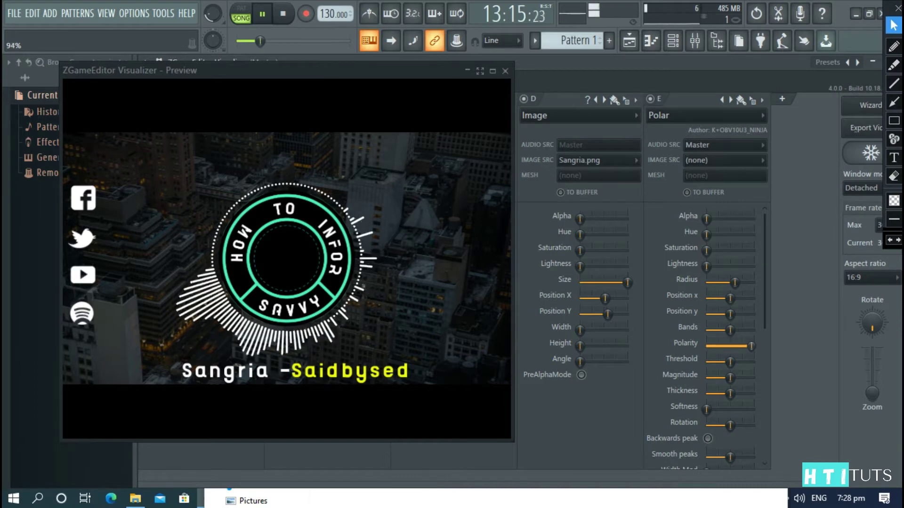
Set the Polar spectrum's colour to yellow
click(741, 100)
click(335, 150)
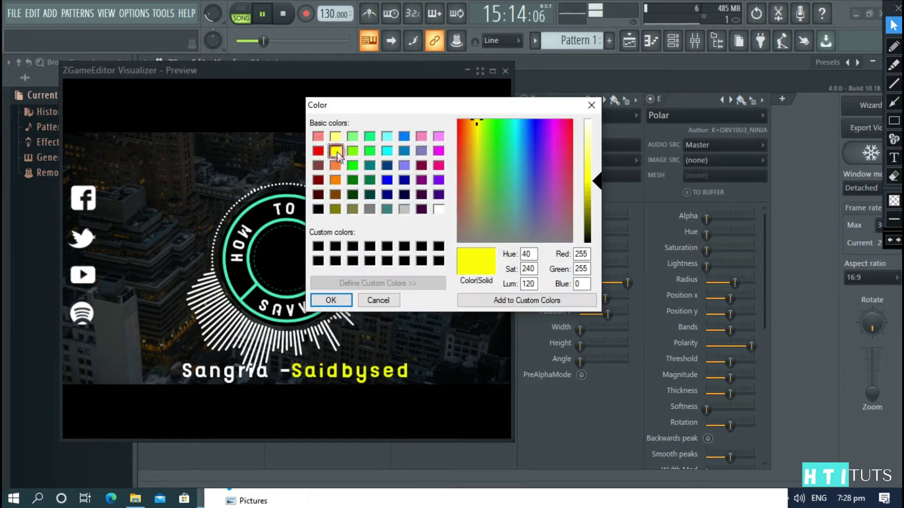
click(330, 300)
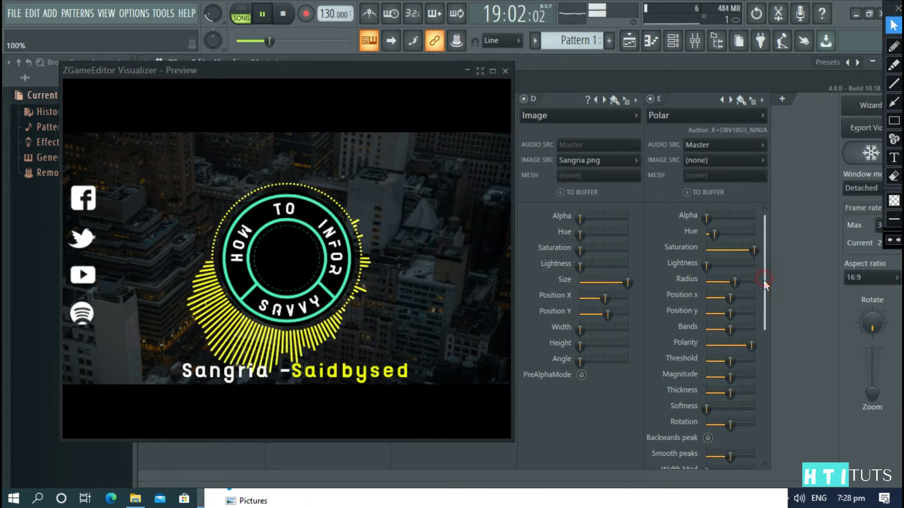
Raise the Polar layer's Bands, lower Magnitude, and tweak Thickness, Rotation and Arc
scroll(763, 280, down, 2)
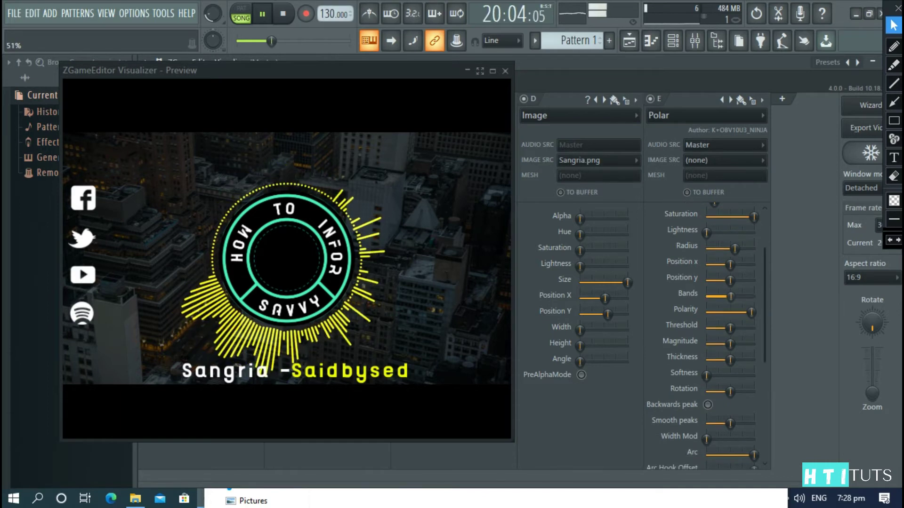
drag(730, 296, 732, 296)
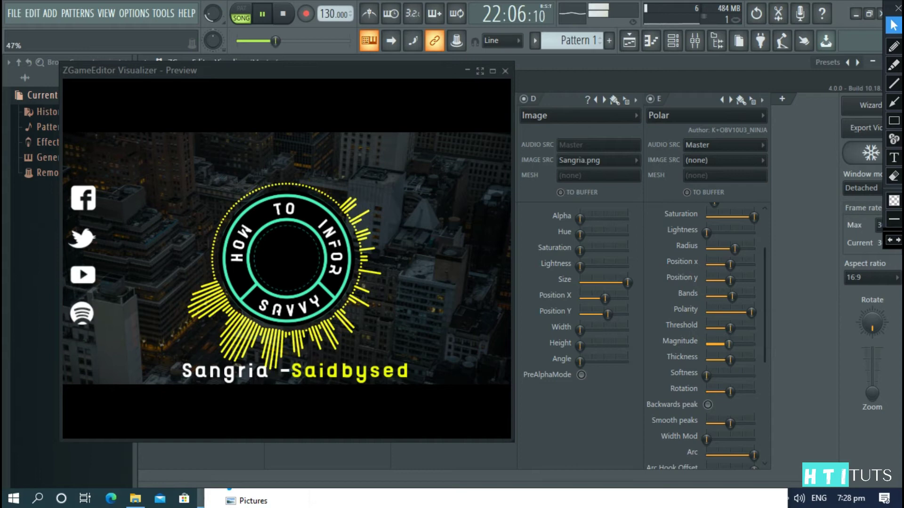
drag(729, 344, 738, 328)
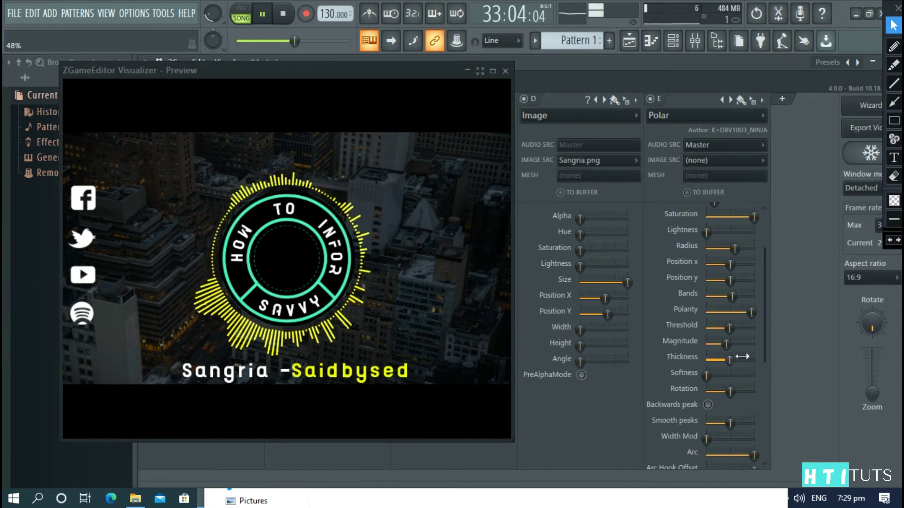
drag(764, 335, 740, 361)
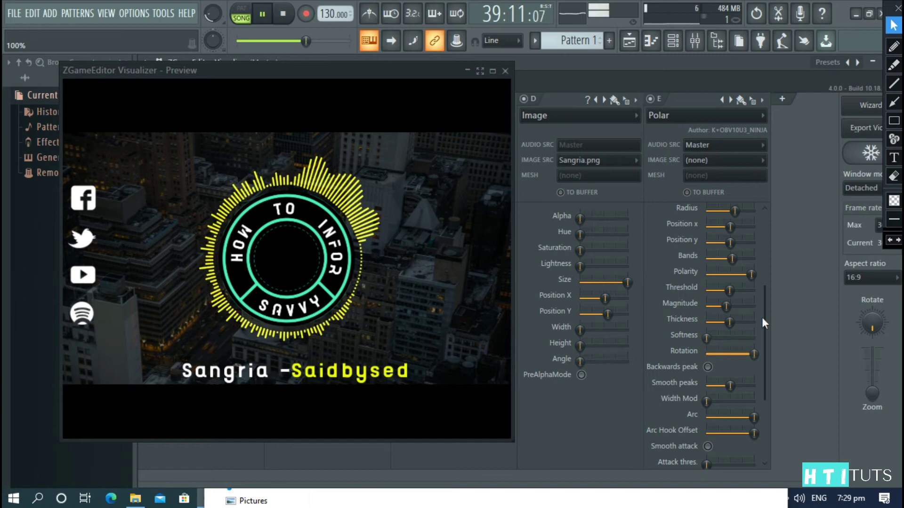
drag(762, 318, 772, 342)
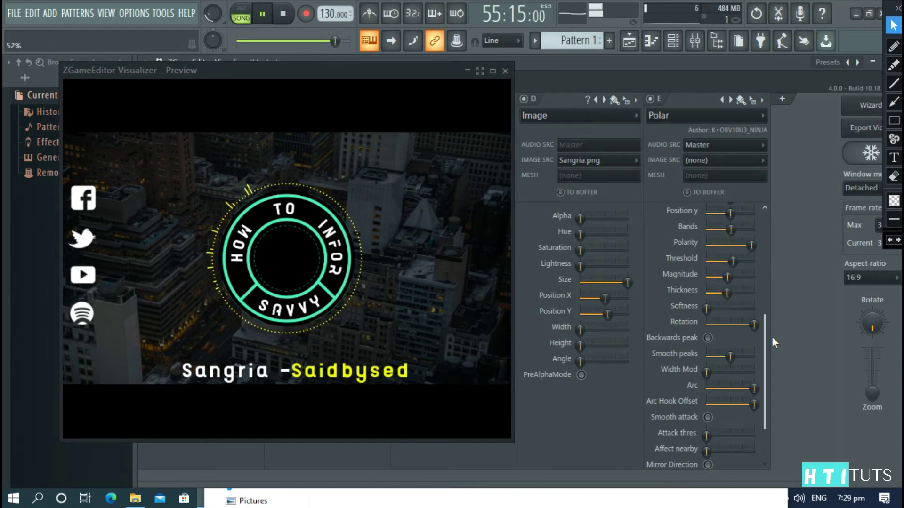
Add layer F as a FogMachine effect with Spread Y maxed out to haze the city scene
click(784, 101)
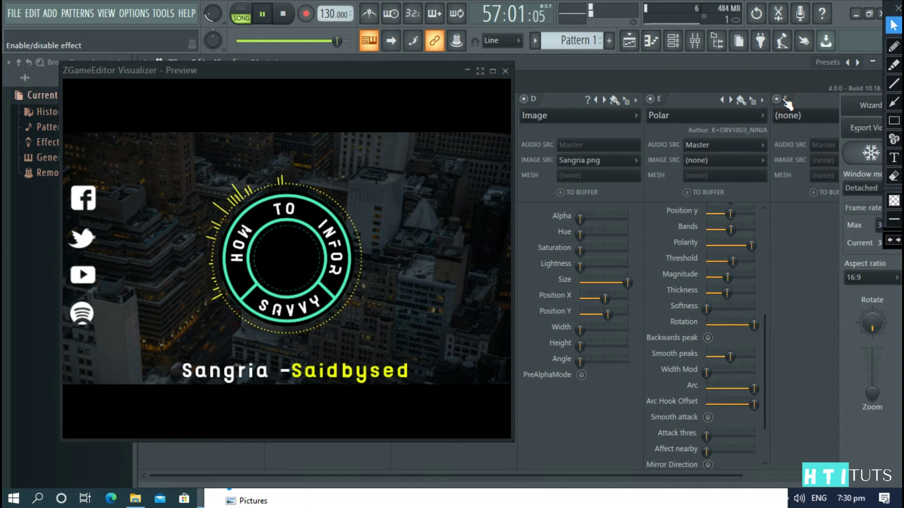
click(799, 118)
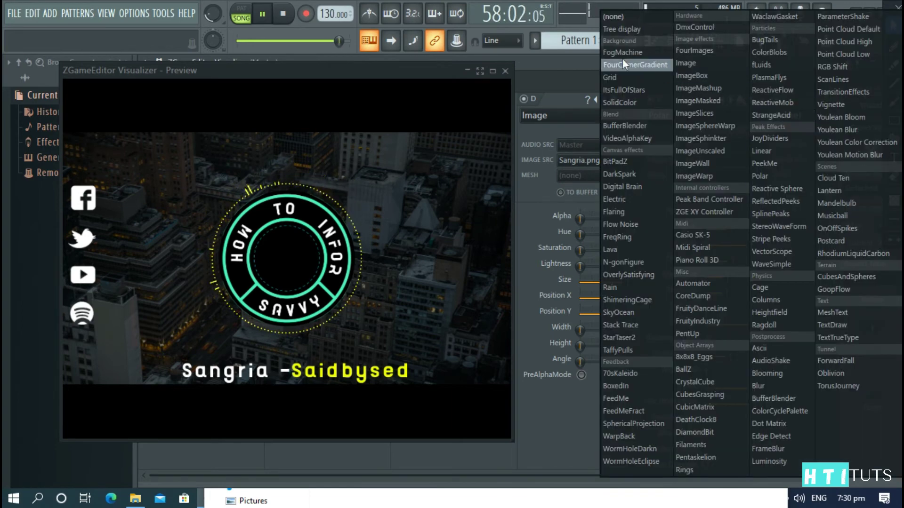
click(656, 52)
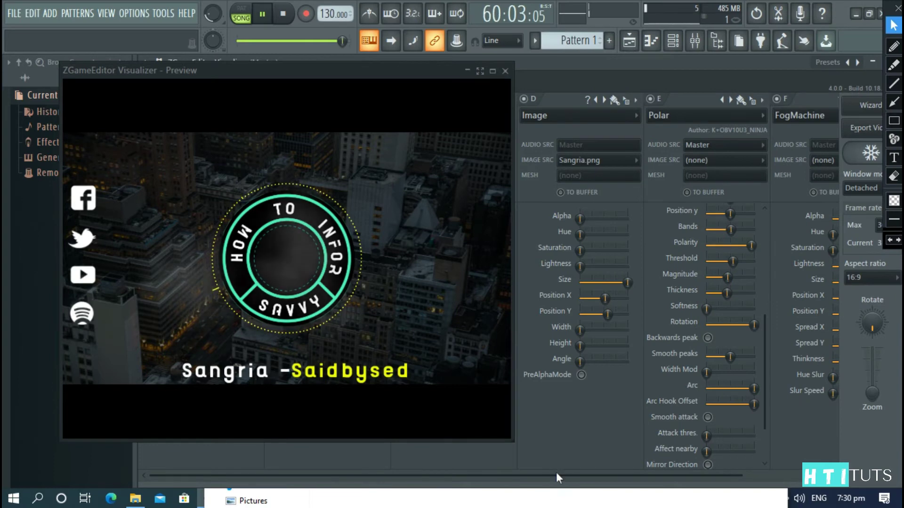
click(557, 470)
drag(558, 470, 760, 447)
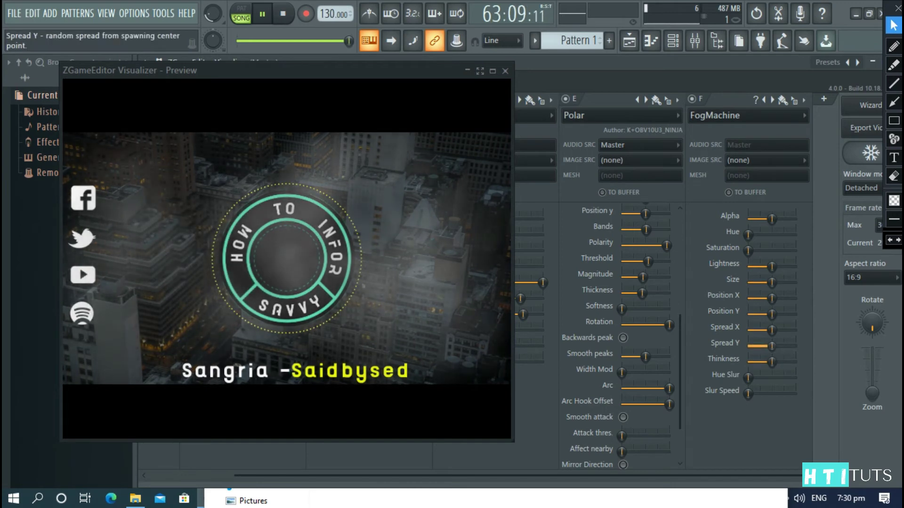
drag(772, 346, 795, 330)
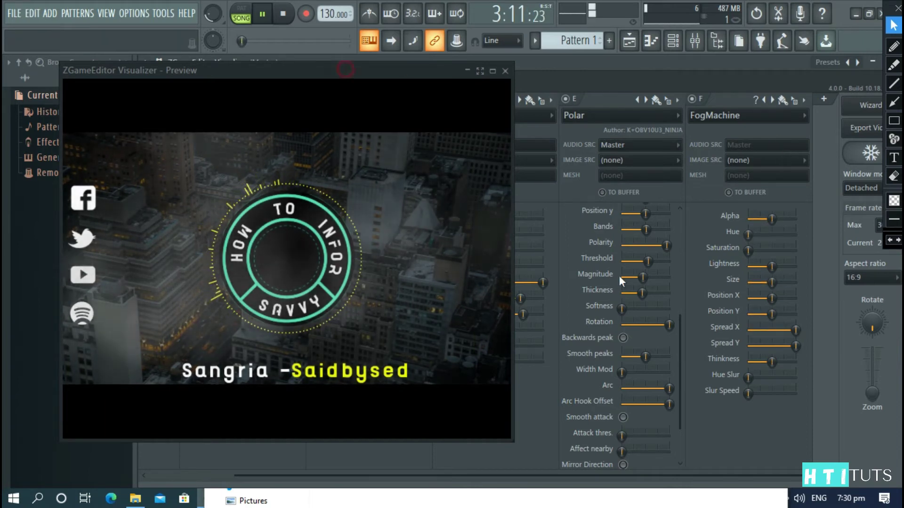
drag(330, 70, 809, 308)
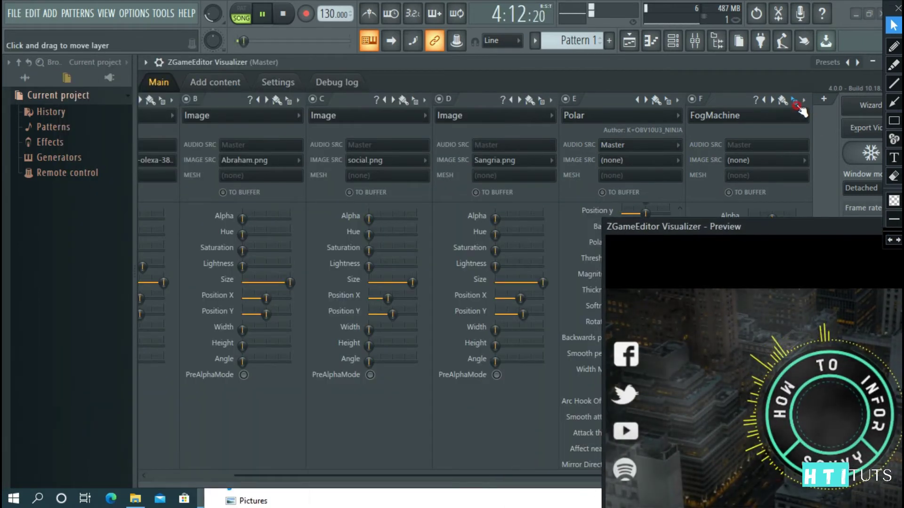
Move FogMachine ahead of the image layers, max its Lightness, and shift the preview aside
drag(782, 100, 200, 118)
drag(769, 230, 463, 102)
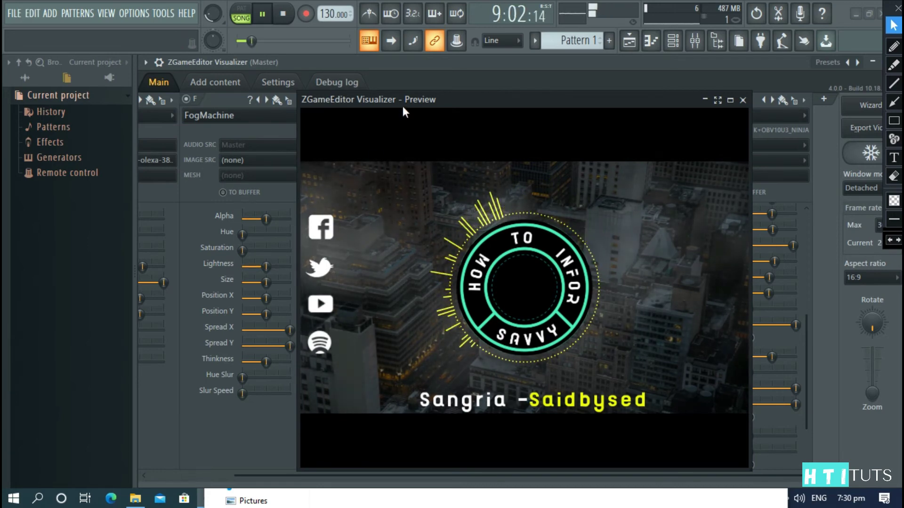
drag(408, 107, 507, 94)
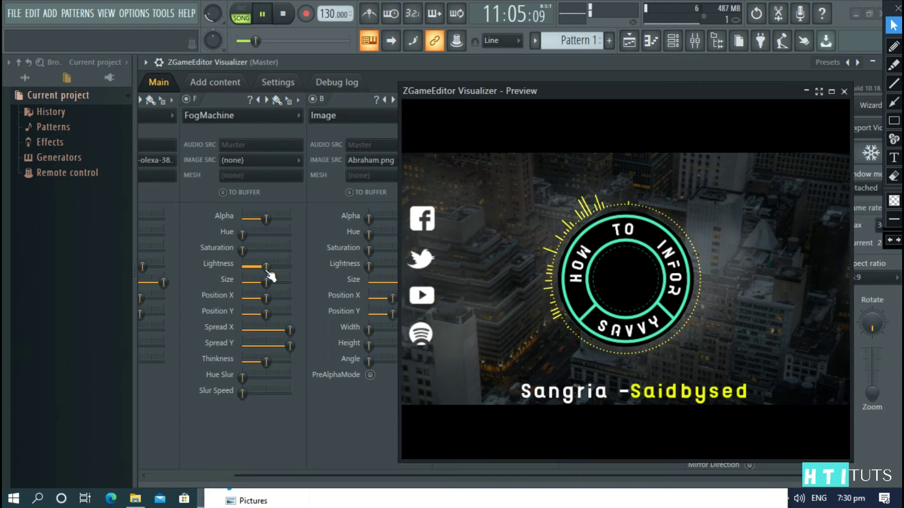
drag(267, 267, 290, 267)
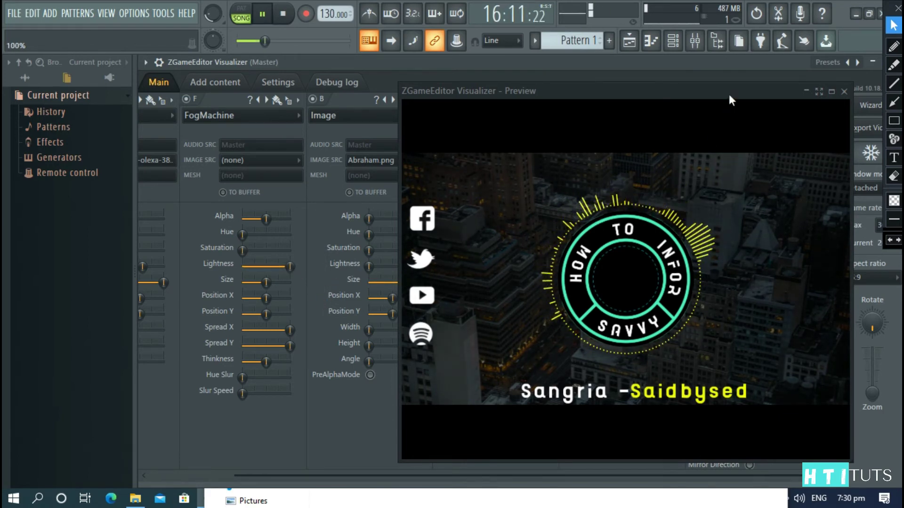
drag(696, 89, 382, 84)
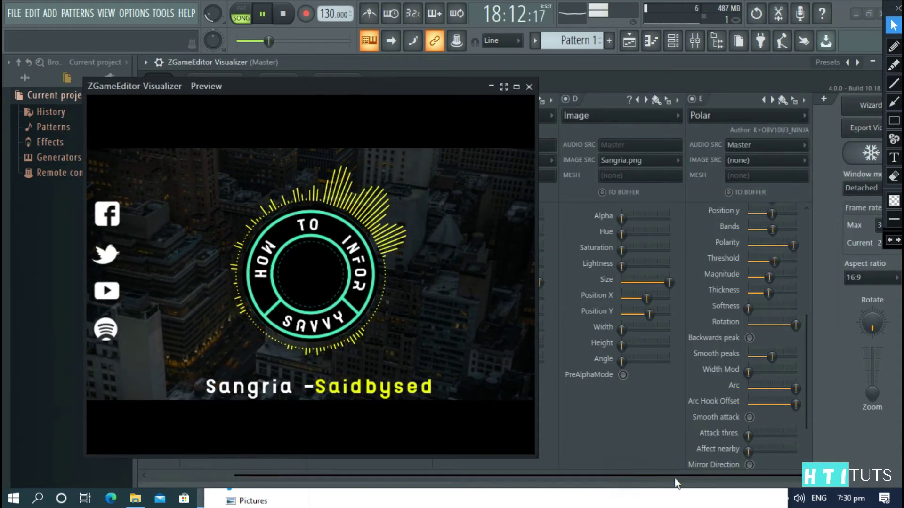
Add a new layer G and load the BallZ effect into it
drag(623, 474, 863, 134)
click(821, 99)
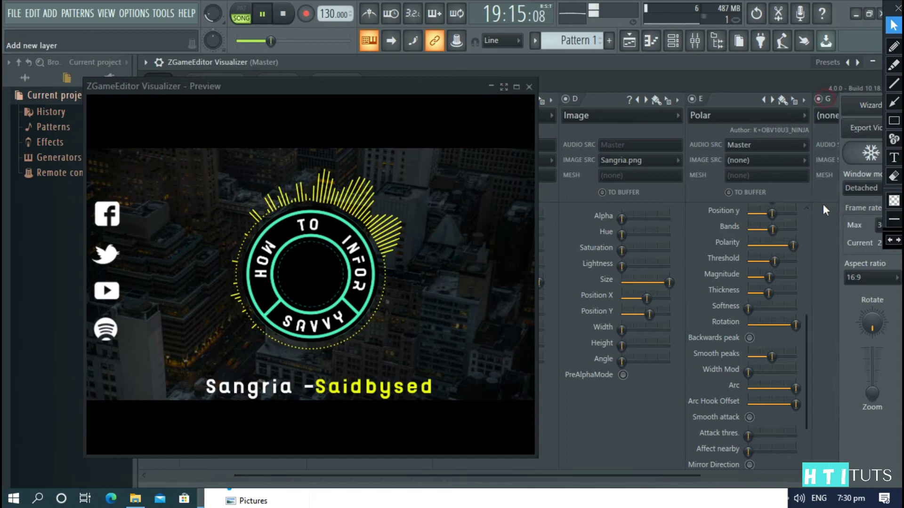
drag(626, 473, 792, 467)
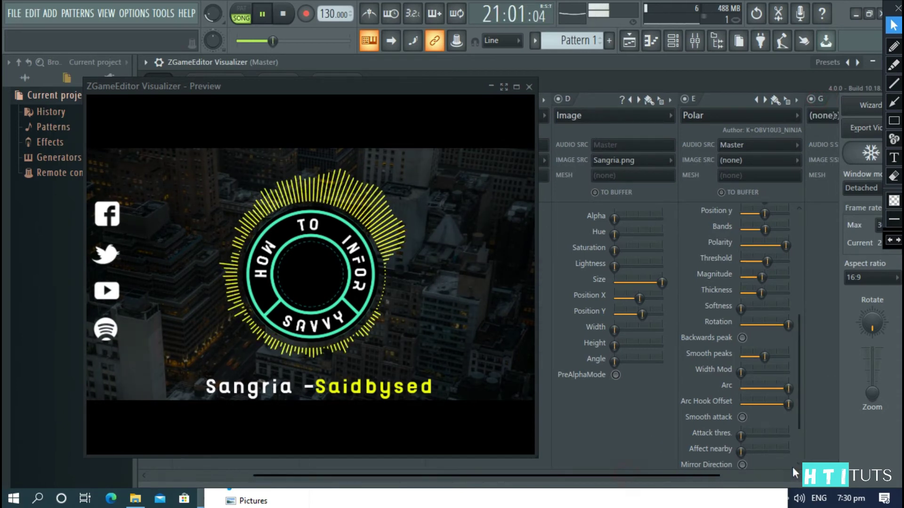
click(748, 116)
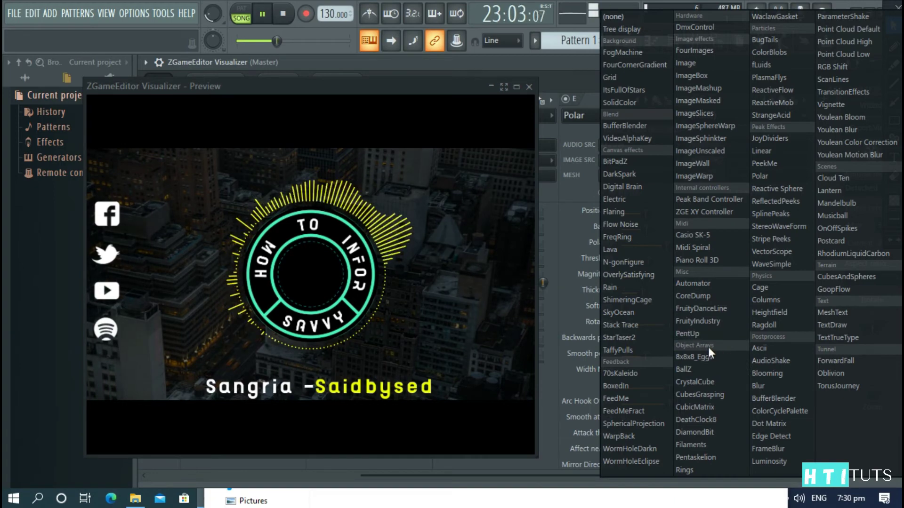
click(693, 374)
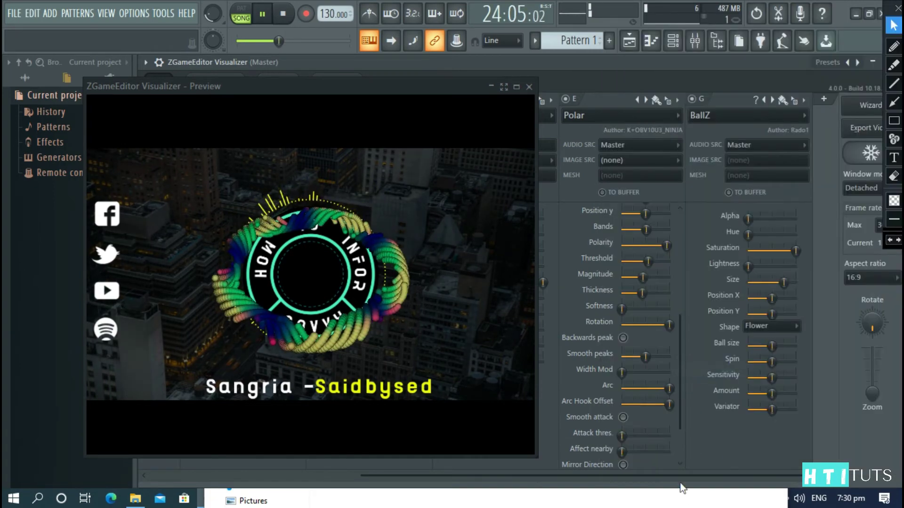
Set BallZ shape to Bubbles, raise Size, and cut Ball size to near zero
click(758, 327)
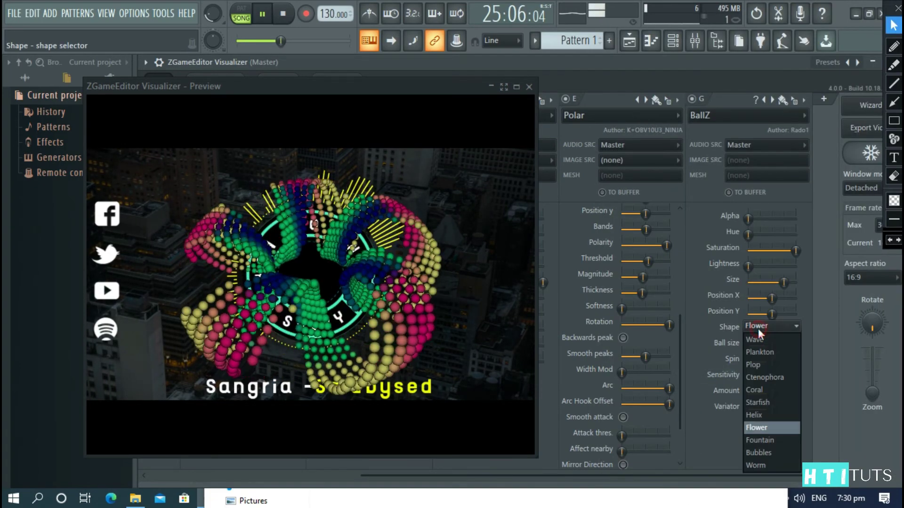
click(766, 451)
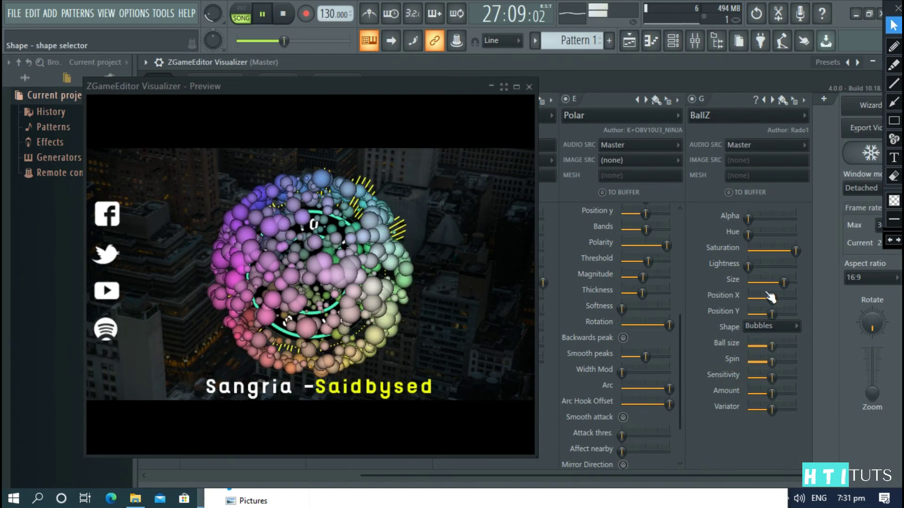
drag(789, 288, 797, 288)
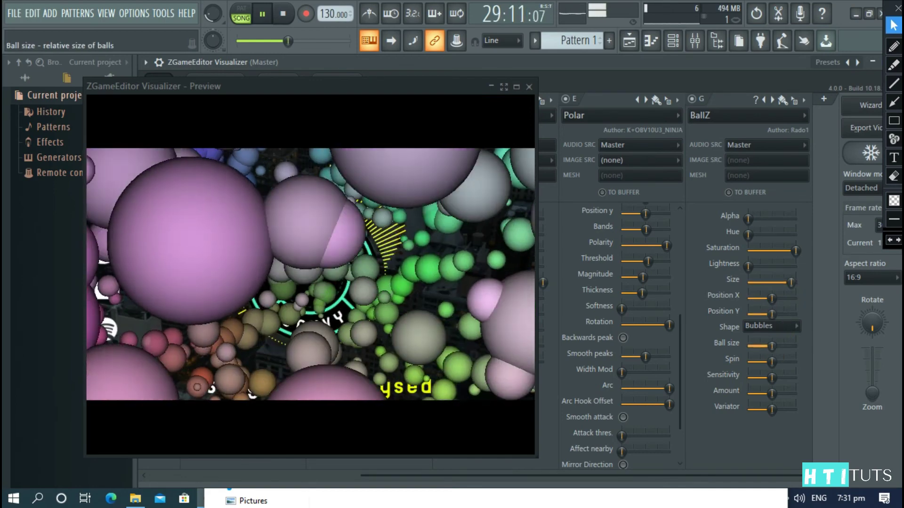
drag(772, 346, 748, 345)
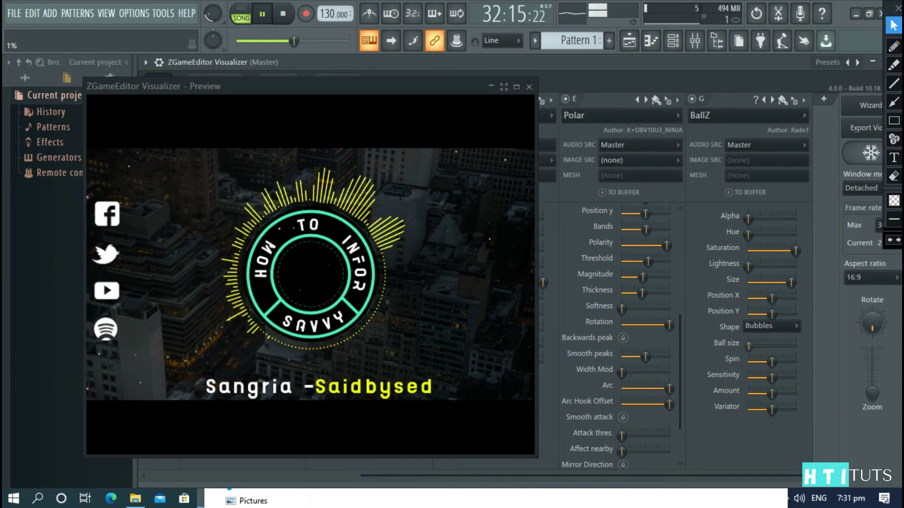
Make the BallZ particles white and lower their Sensitivity
click(782, 101)
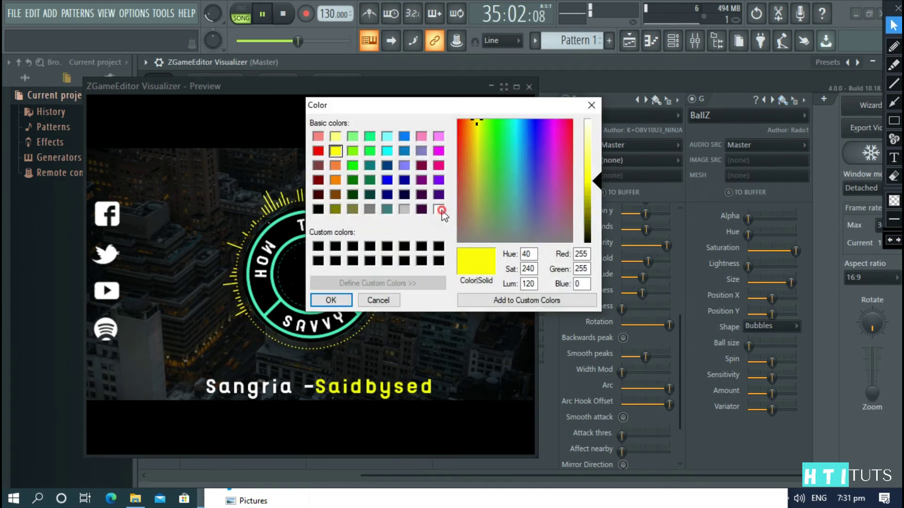
click(440, 211)
click(342, 301)
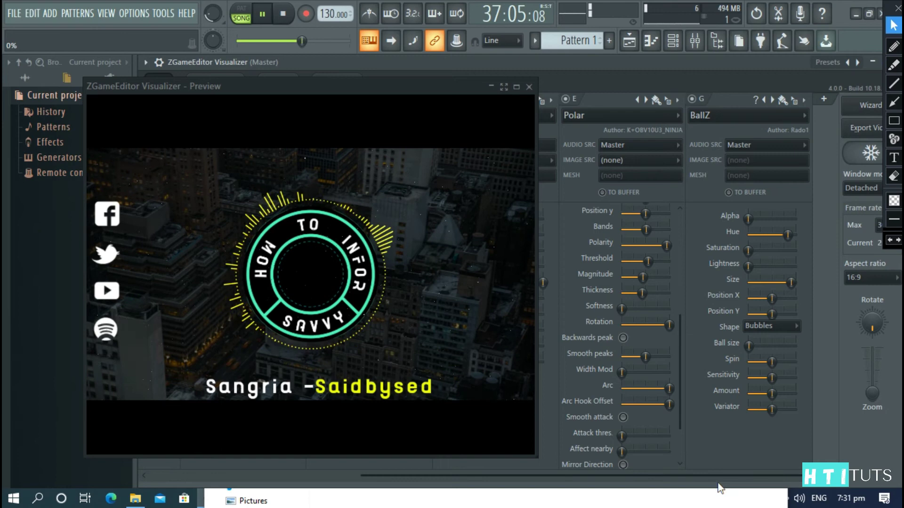
drag(772, 378, 759, 378)
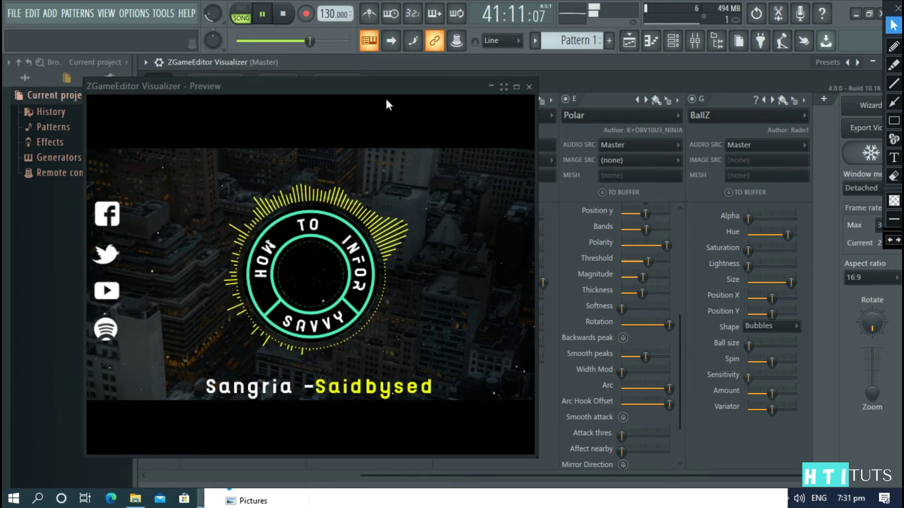
Move BallZ layer G ahead of the first Image layer B
drag(386, 88, 747, 155)
drag(794, 101, 266, 100)
drag(199, 105, 197, 106)
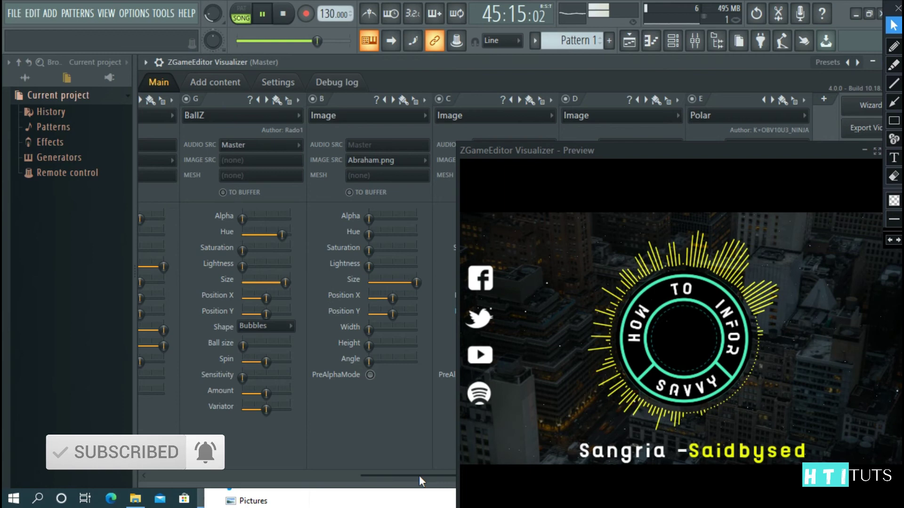
Place BallZ layer G before the FogMachine layer in the layer order
scroll(268, 459, up, 3)
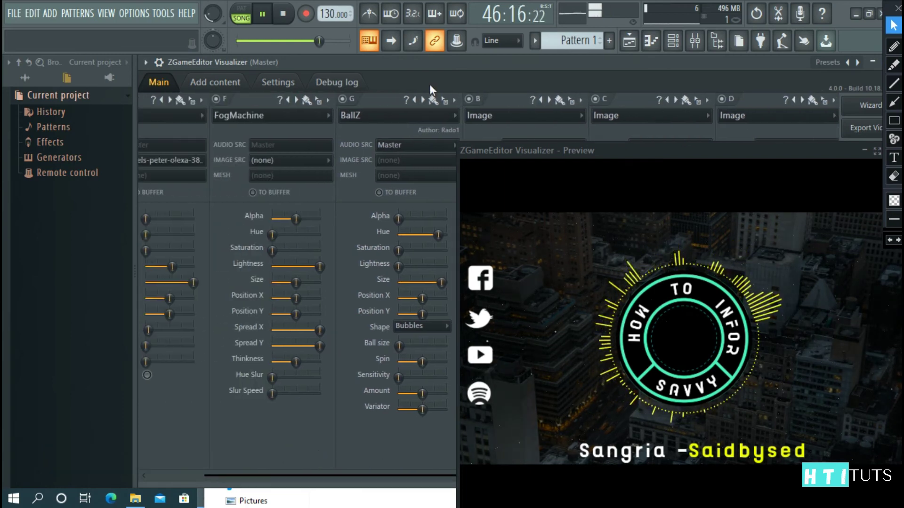
drag(445, 100, 250, 106)
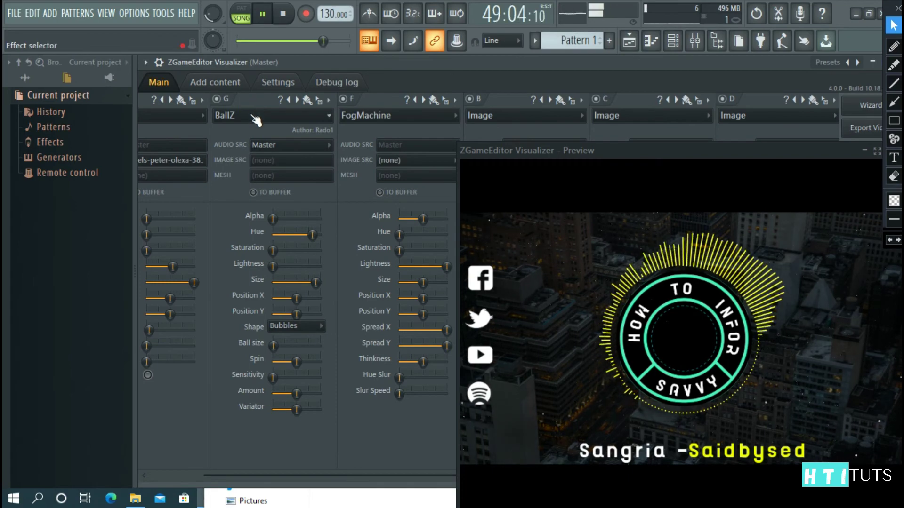
click(250, 115)
click(602, 199)
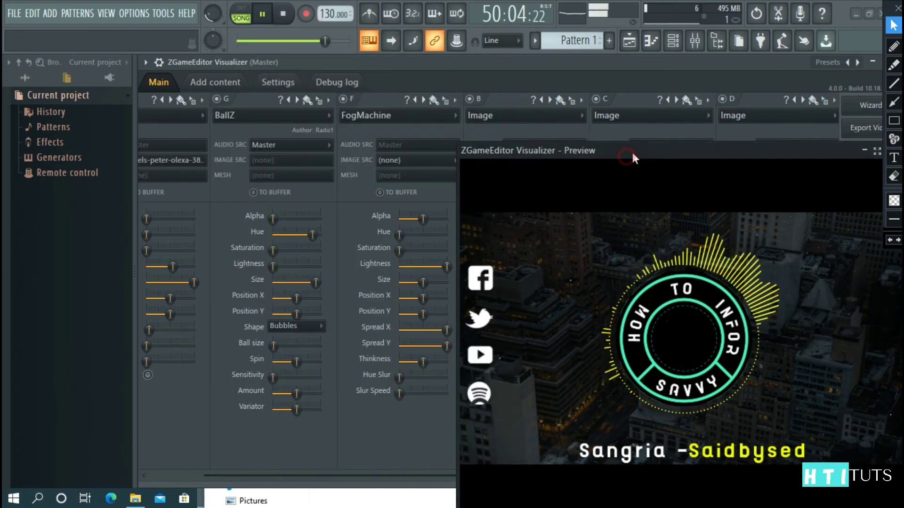
View the visualizer preview full screen, then return to the windowed preview
drag(639, 147, 385, 88)
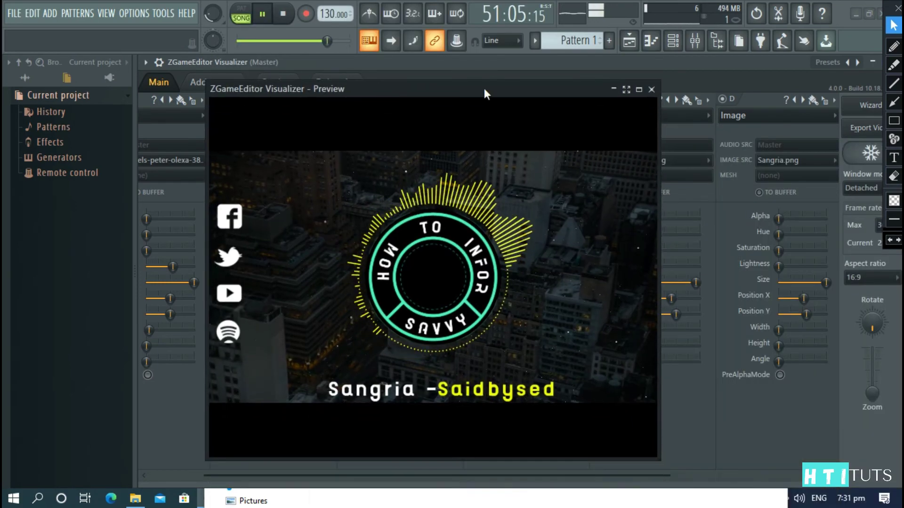
click(626, 90)
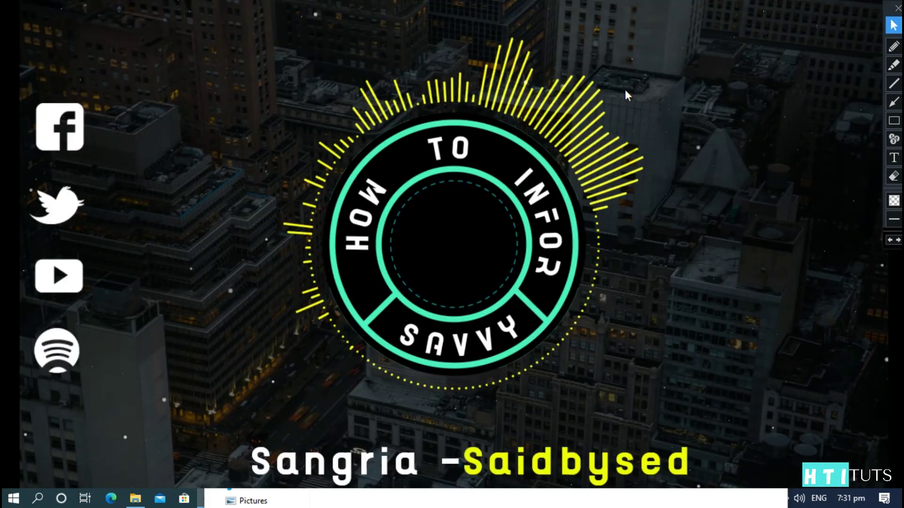
double_click(537, 234)
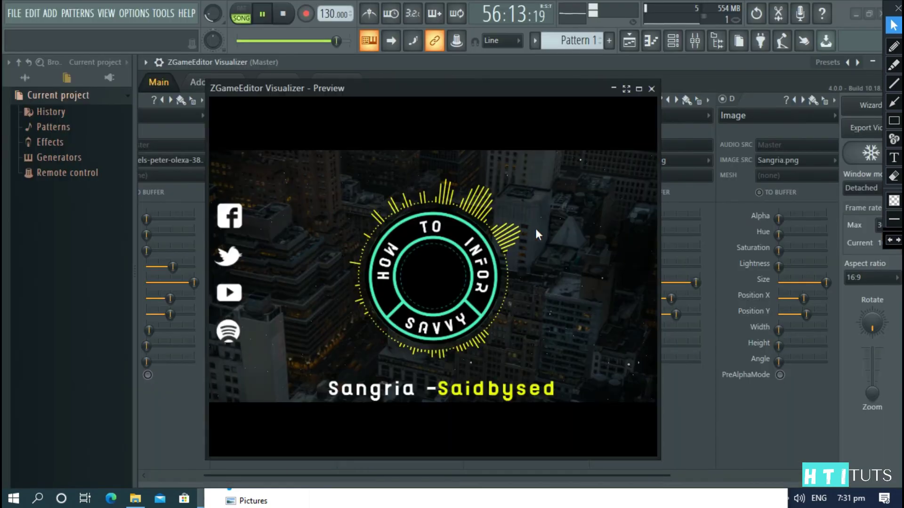
Pause playback and start a video export named 'visualizer'
click(262, 16)
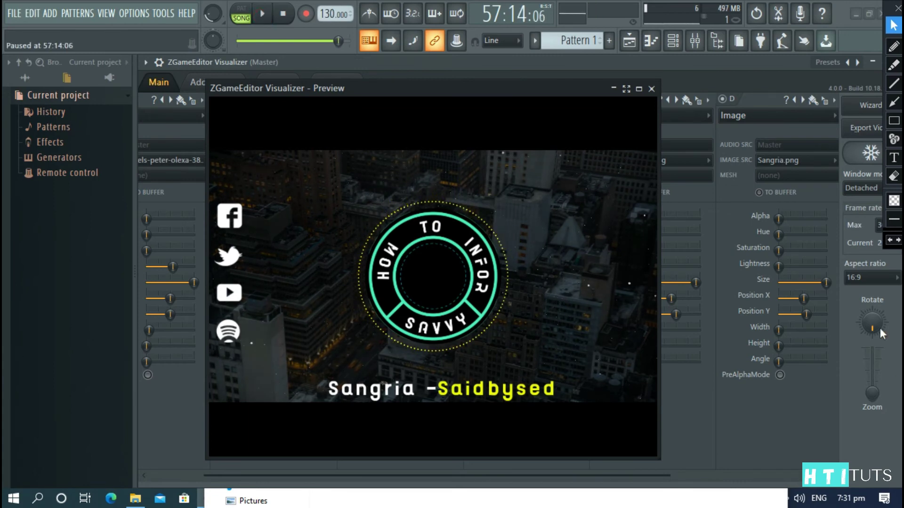
click(863, 128)
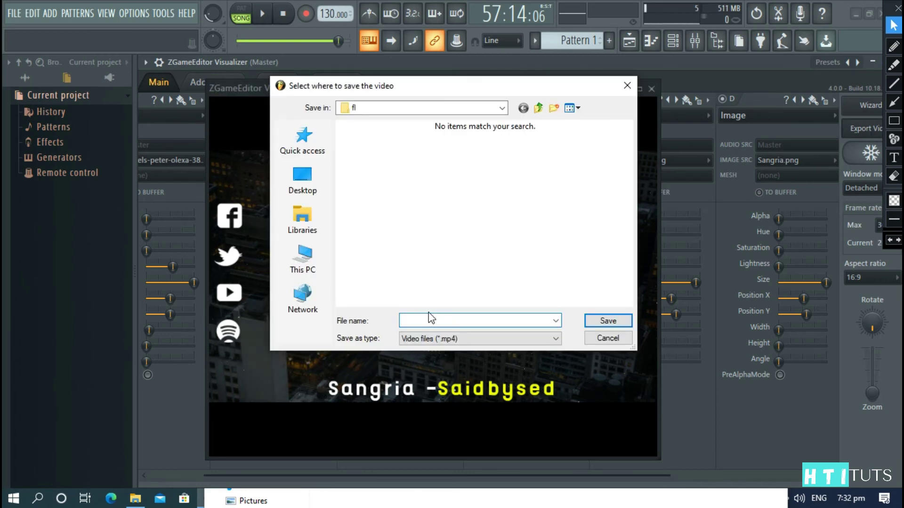
text(visualizer)
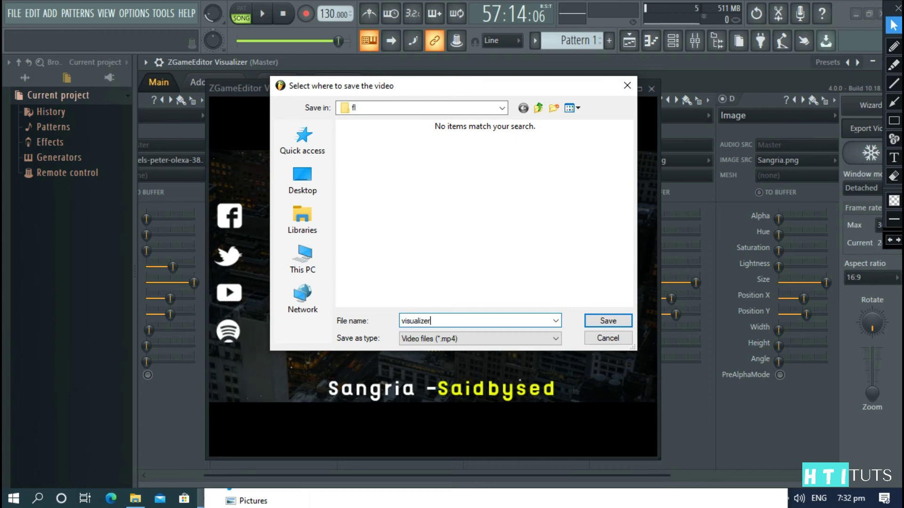
key(Return)
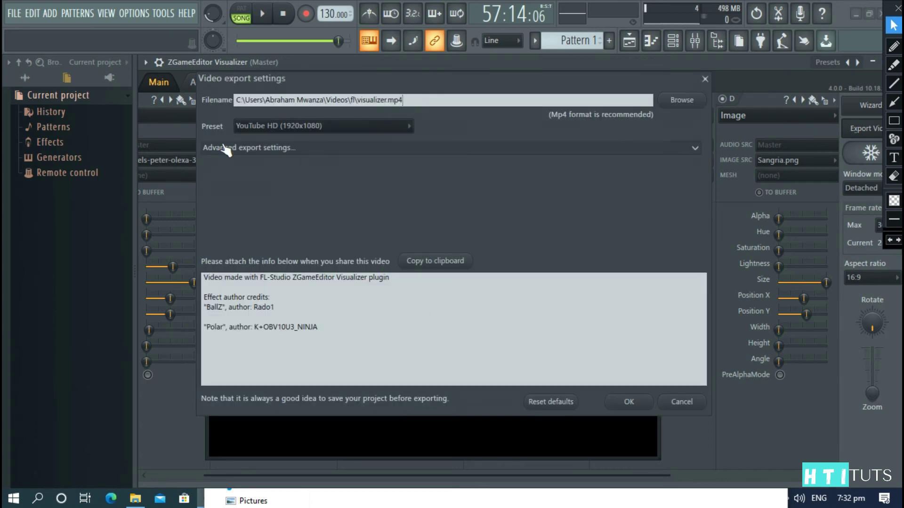
Set the advanced video bitrate to 60 mbps and start rendering
click(220, 148)
click(390, 181)
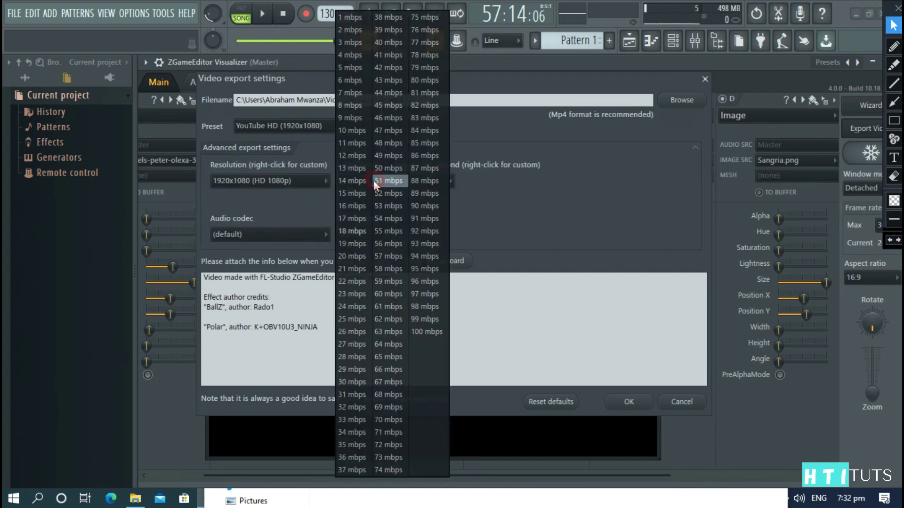
click(396, 297)
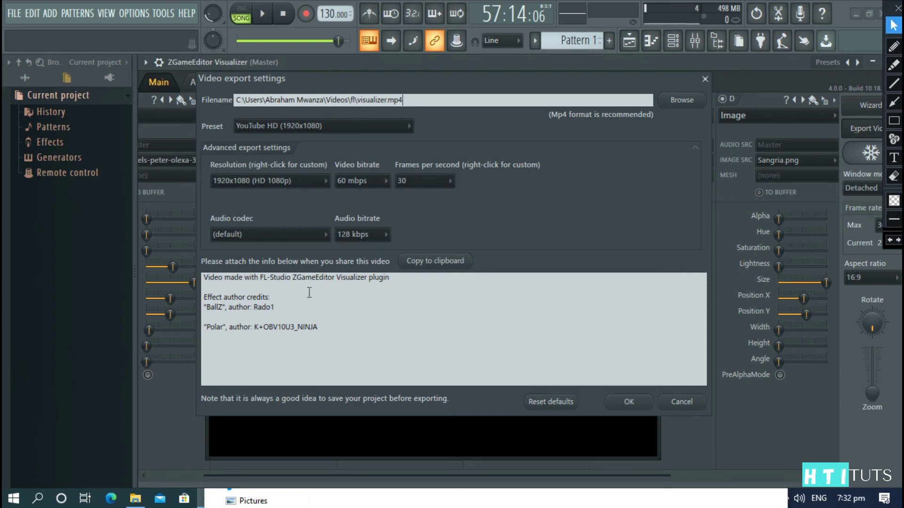
click(641, 404)
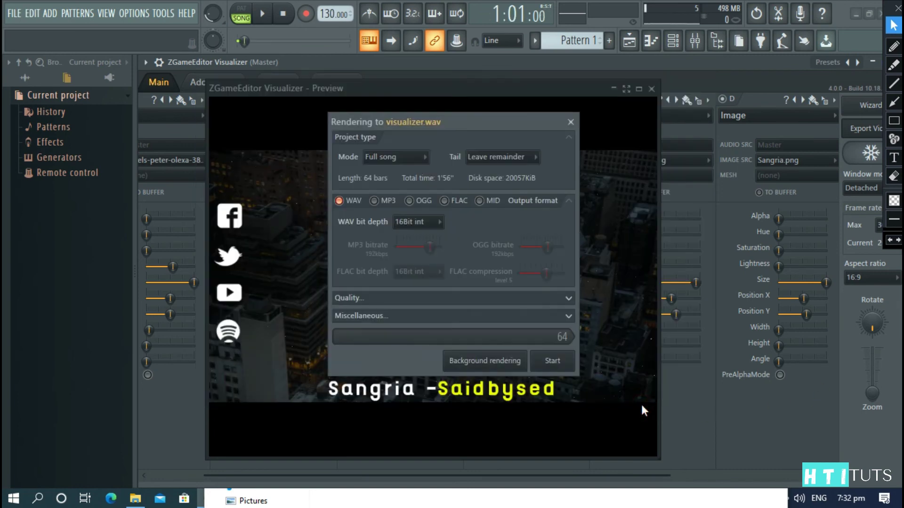
click(567, 360)
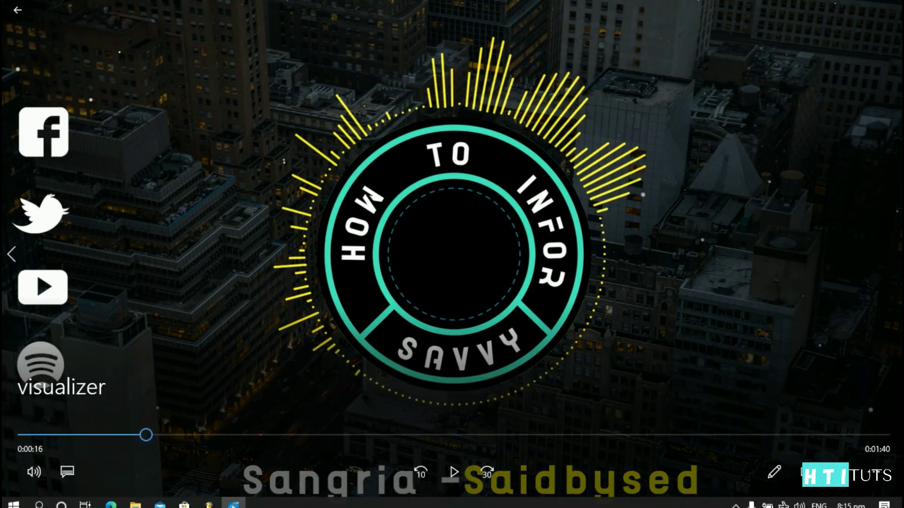
Switch back to FL Studio using its taskbar icon
click(208, 499)
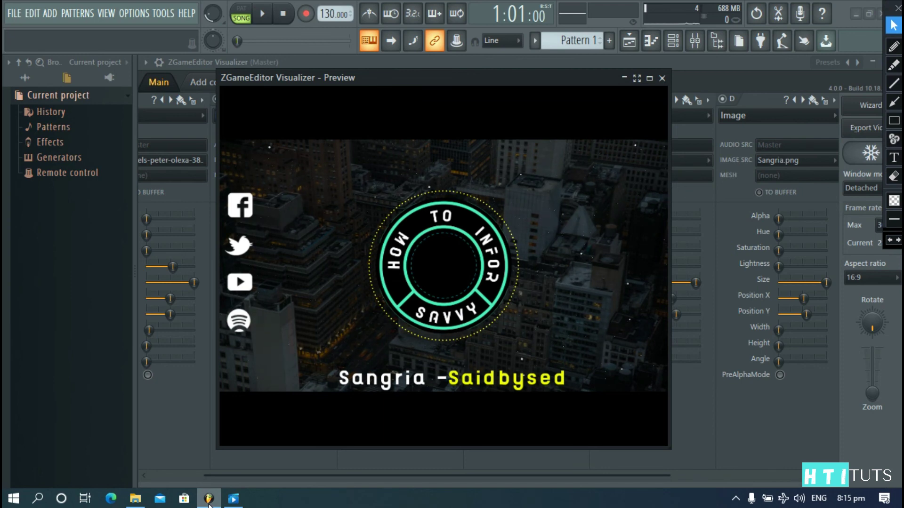